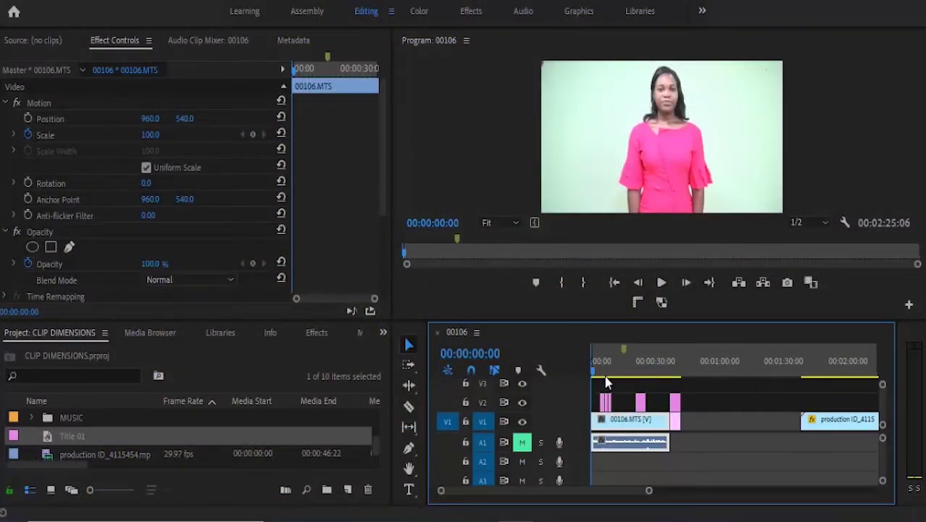
# Place the playhead at 00:00:05:11 and select the first image clip on V2.
pyautogui.click(601, 363)
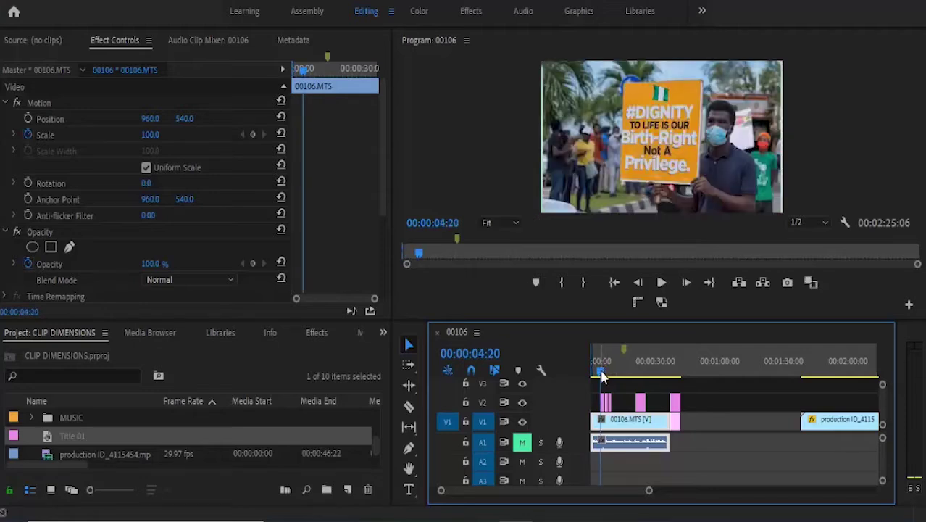
pyautogui.click(603, 367)
pyautogui.moveTo(603, 374); pyautogui.dragTo(605, 374)
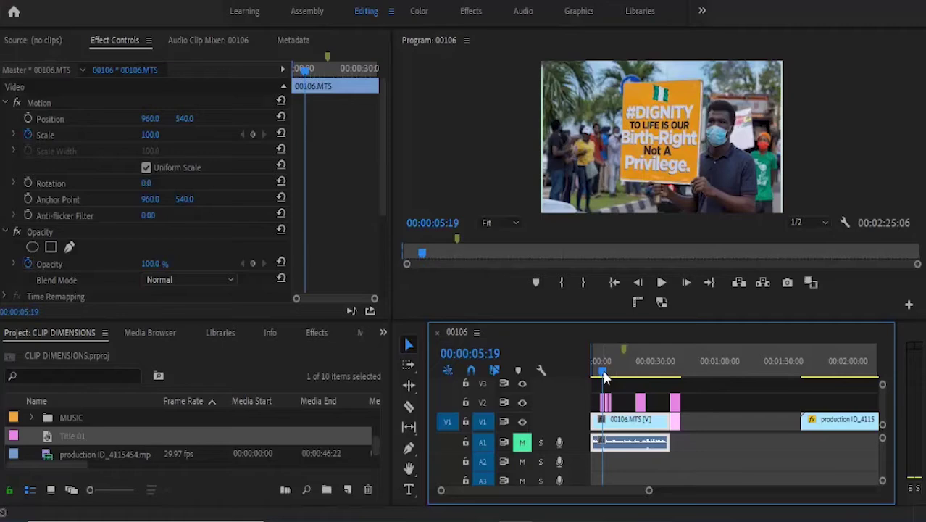
pyautogui.moveTo(605, 376); pyautogui.dragTo(605, 377)
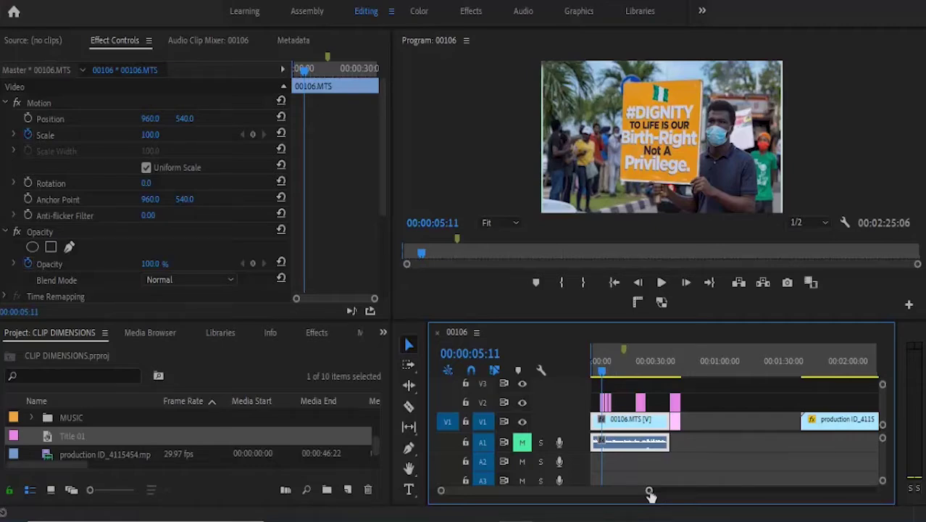
pyautogui.press('=')
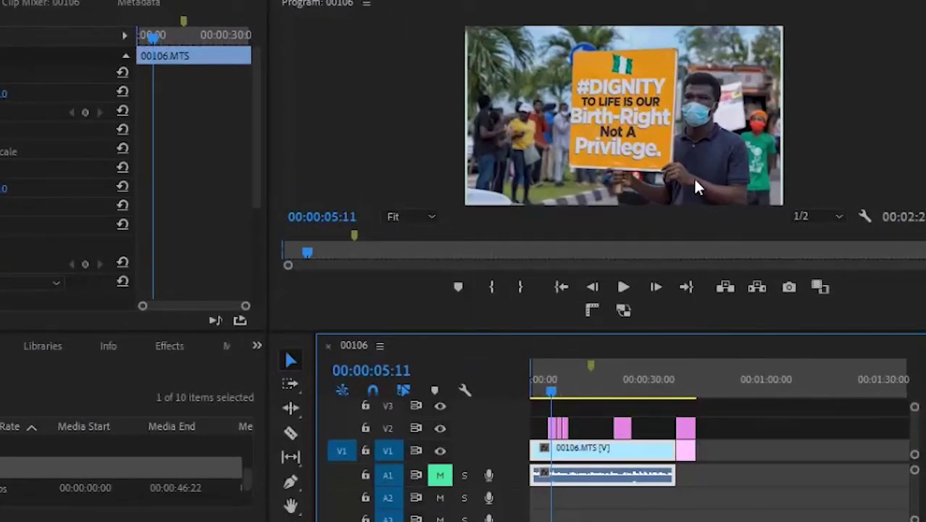
pyautogui.click(558, 428)
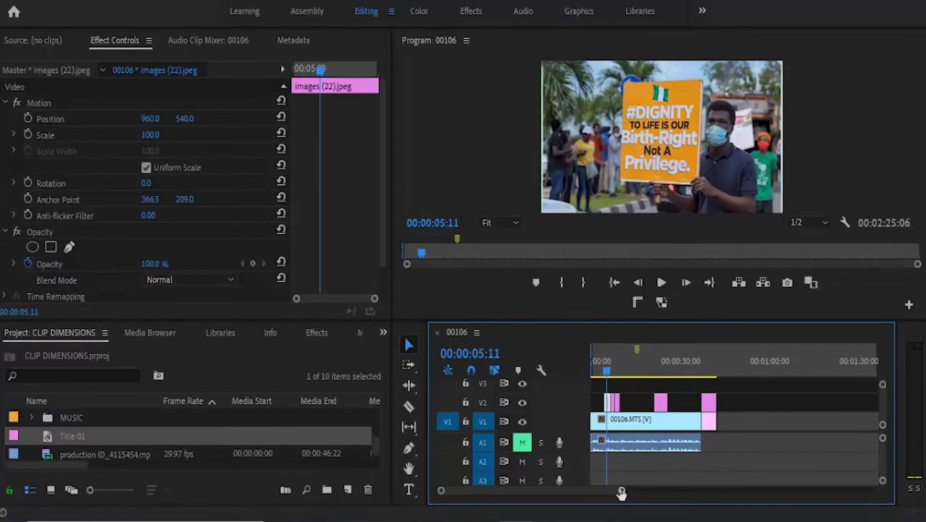
pyautogui.moveTo(587, 517); pyautogui.dragTo(549, 518)
pyautogui.moveTo(587, 490); pyautogui.dragTo(584, 490)
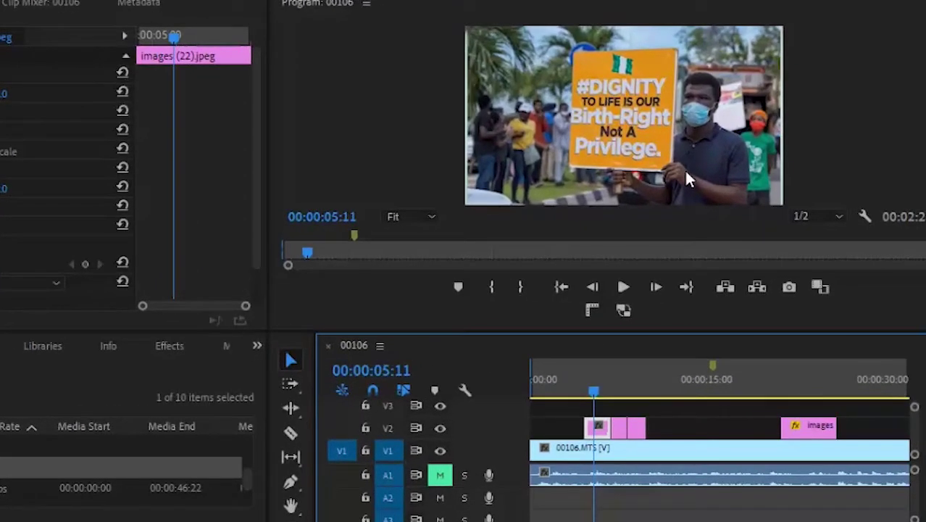
# Hide track V2 to view the footage beneath it, and show the track again.
pyautogui.click(440, 428)
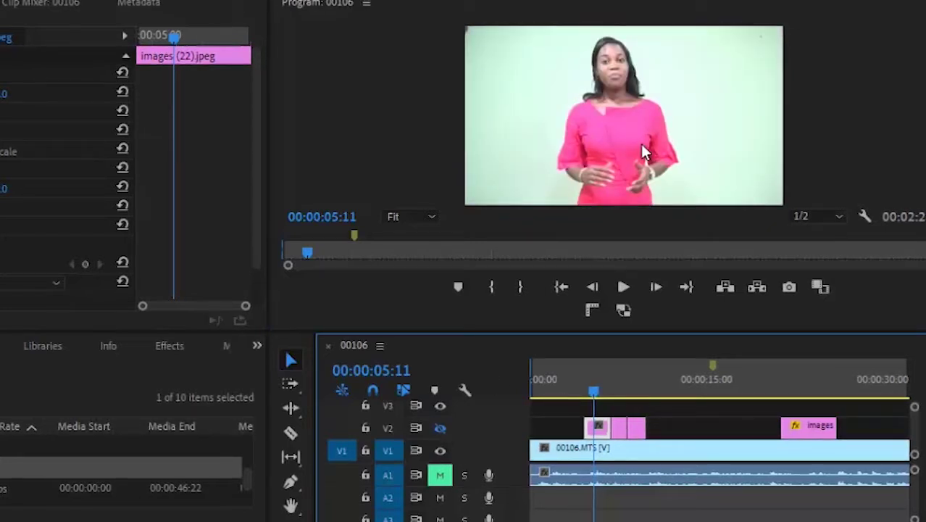
pyautogui.click(439, 428)
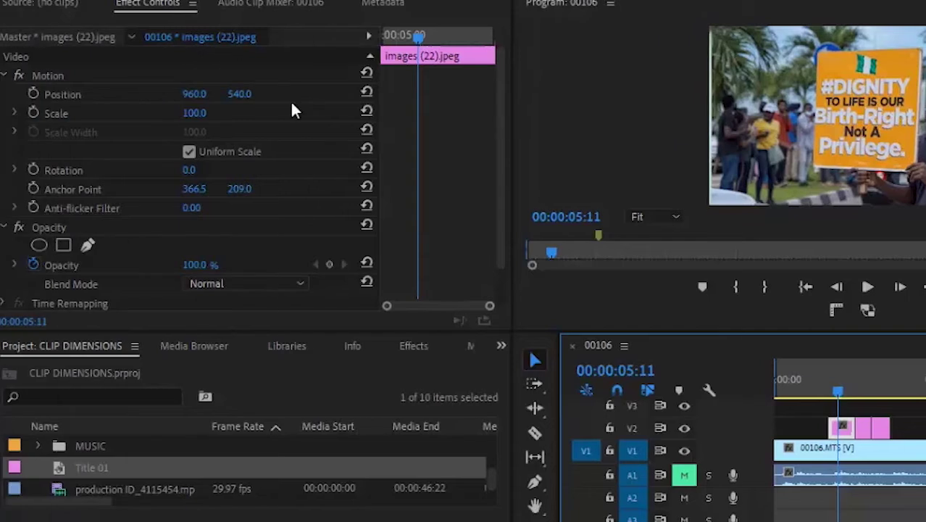
# Set the selected image's Scale to 104 and its horizontal Position to 970.
pyautogui.click(63, 113)
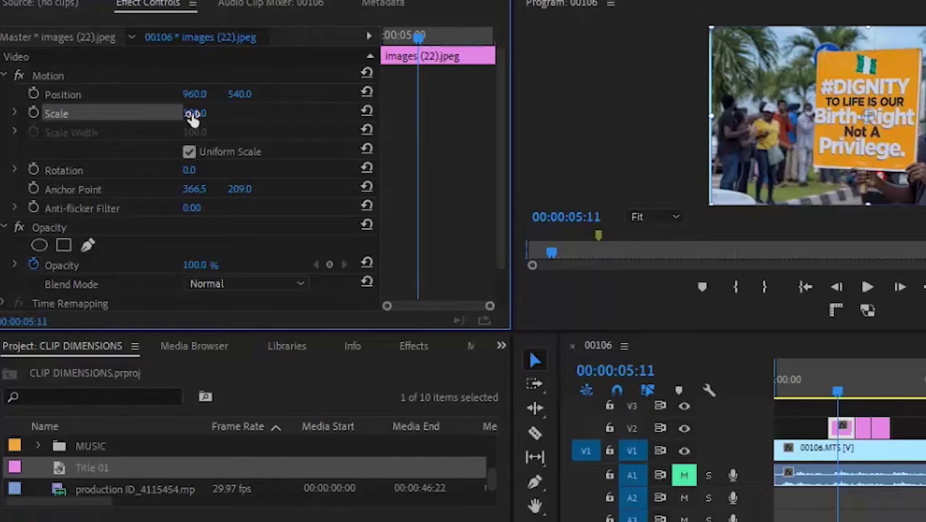
pyautogui.moveTo(193, 118)
pyautogui.mouseDown()
pyautogui.moveTo(211, 118)
pyautogui.moveTo(195, 95)
pyautogui.moveTo(169, 93)
pyautogui.moveTo(173, 126)
pyautogui.moveTo(197, 123)
pyautogui.mouseUp()
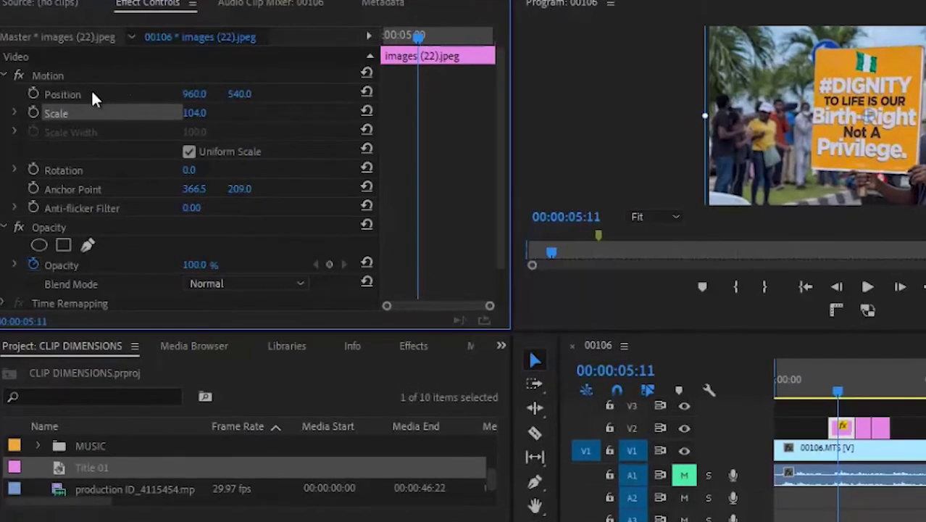
pyautogui.click(92, 96)
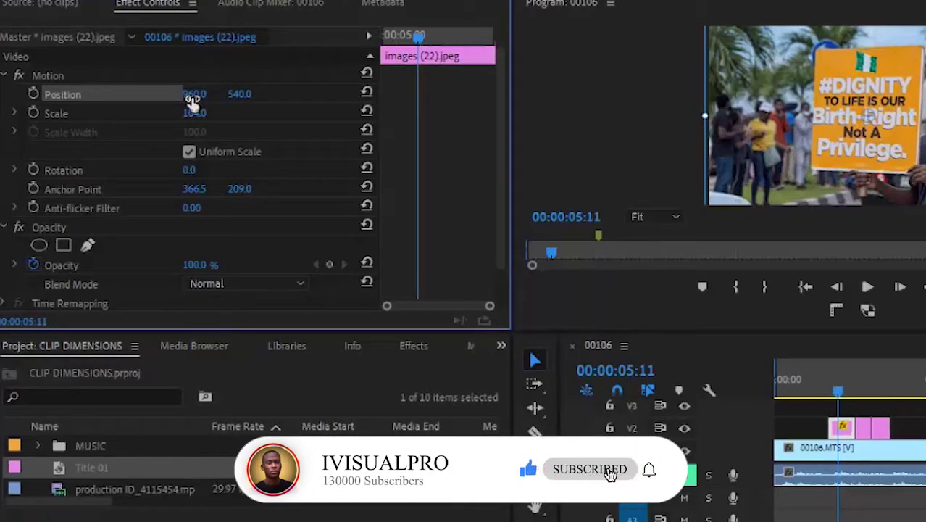
pyautogui.click(246, 94)
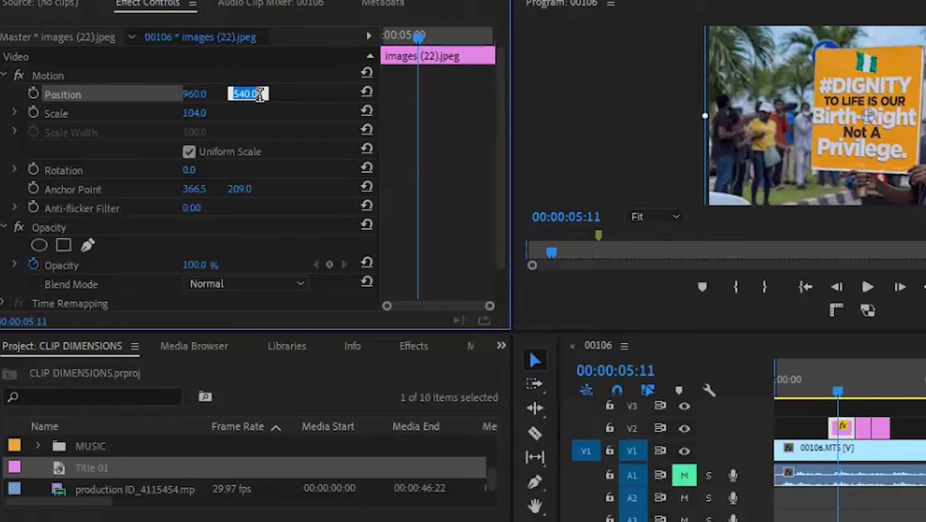
pyautogui.click(204, 77)
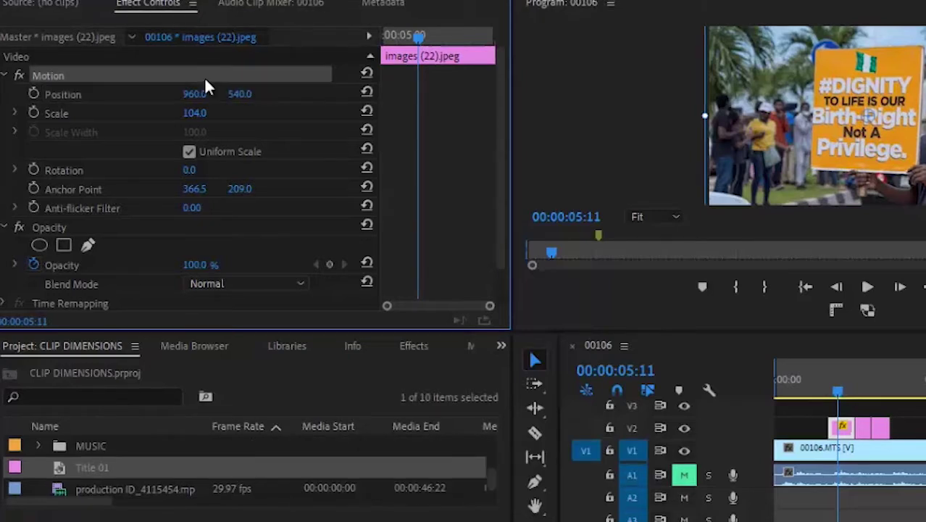
pyautogui.click(129, 95)
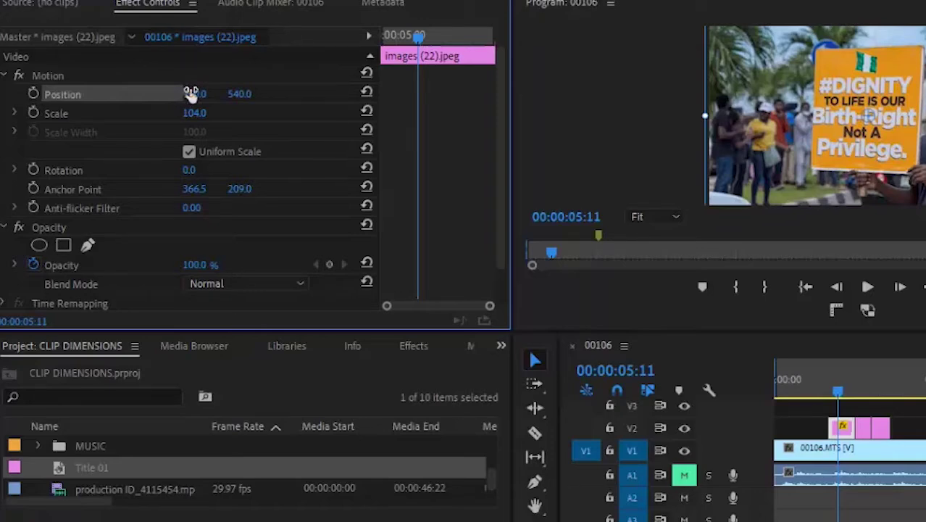
pyautogui.moveTo(192, 95); pyautogui.dragTo(161, 10)
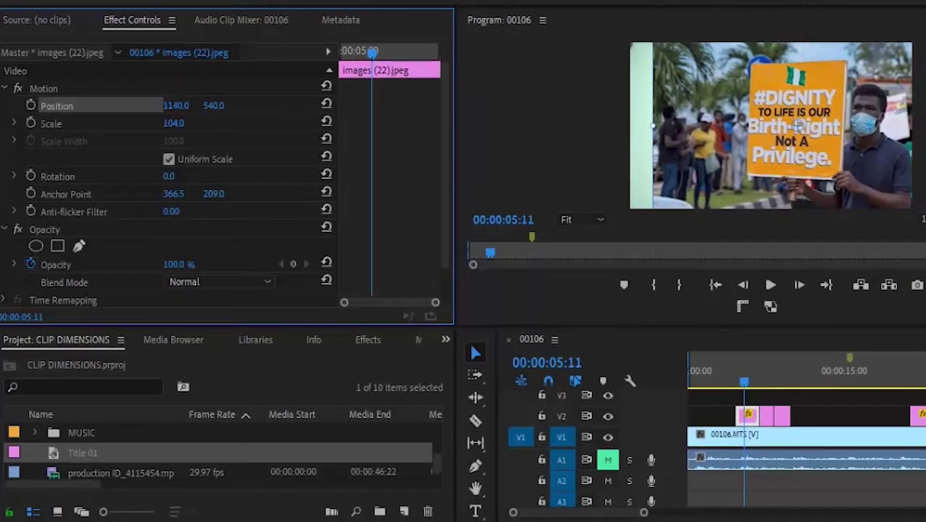
pyautogui.moveTo(146, 71); pyautogui.dragTo(142, 89)
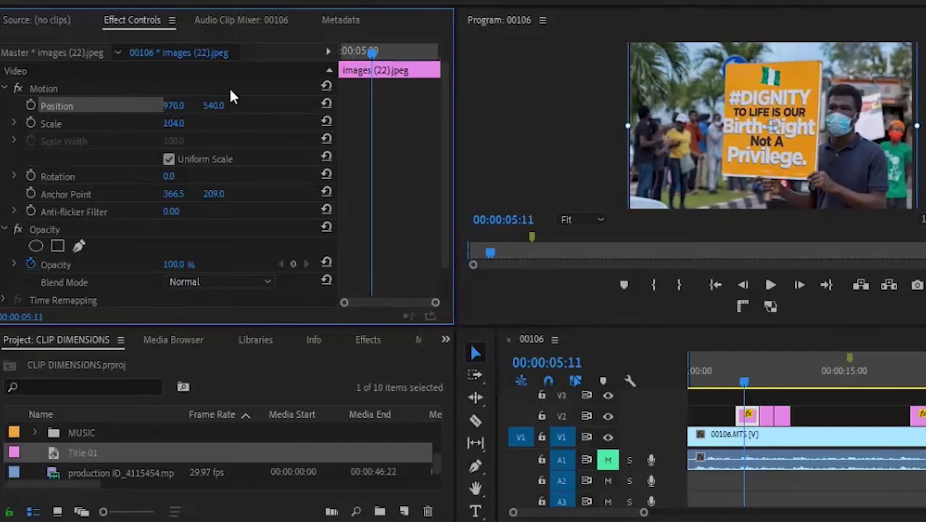
# Try a vertical Position of 57 for the image and undo it.
pyautogui.click(214, 105)
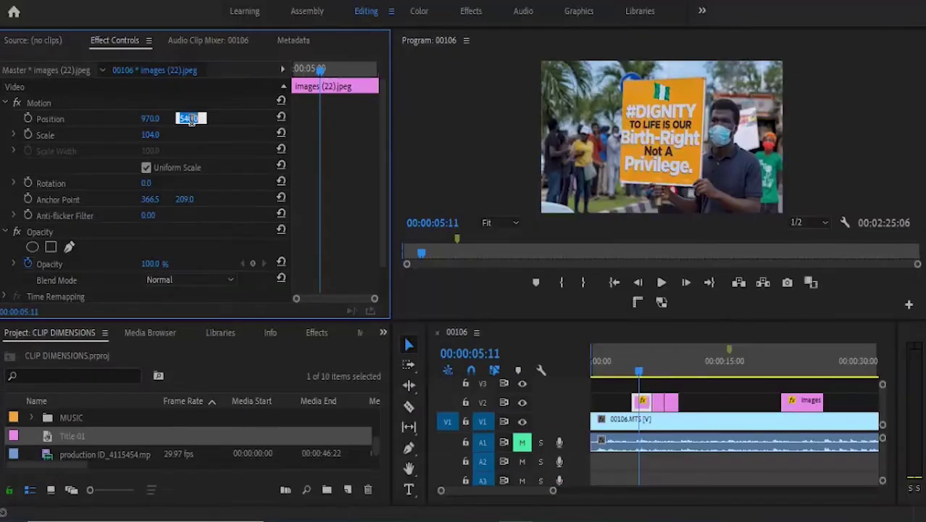
pyautogui.write('57')
pyautogui.press('Return')
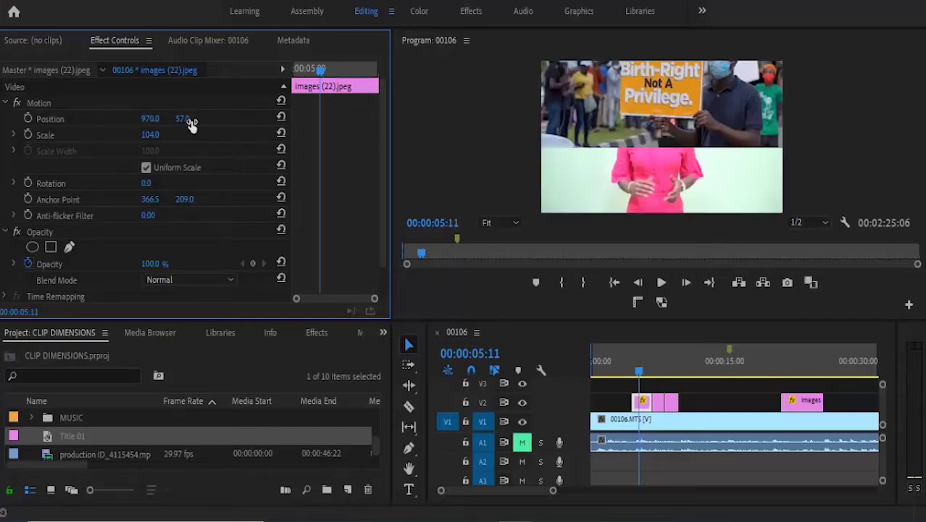
pyautogui.hotkey('ctrl', 'z')
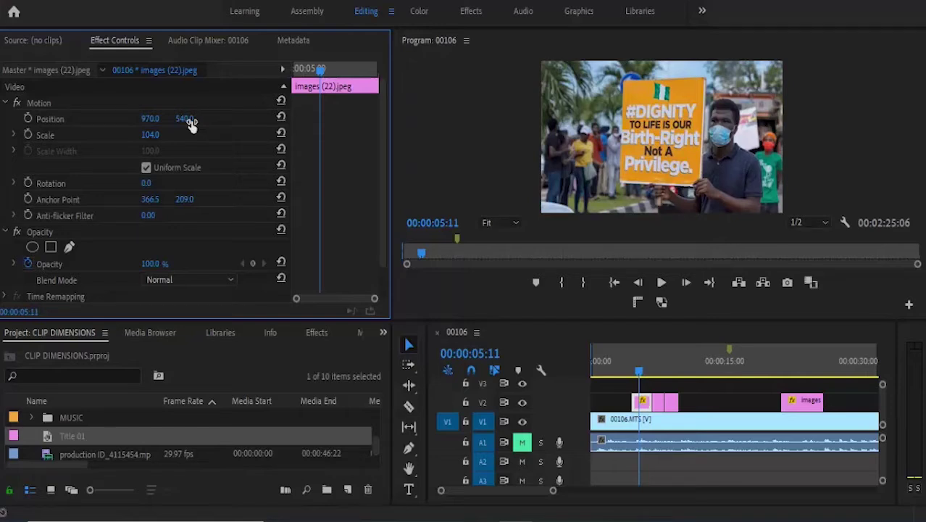
# Set the image's vertical Position to 552.
pyautogui.moveTo(190, 123)
pyautogui.mouseDown()
pyautogui.moveTo(180, 115)
pyautogui.moveTo(183, 16)
pyautogui.moveTo(184, 117)
pyautogui.mouseUp()
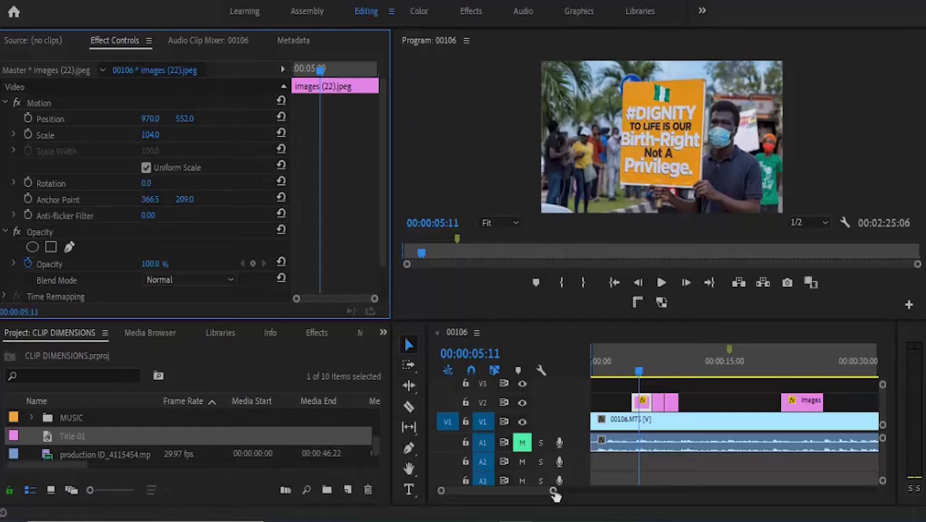
pyautogui.moveTo(552, 490); pyautogui.dragTo(596, 490)
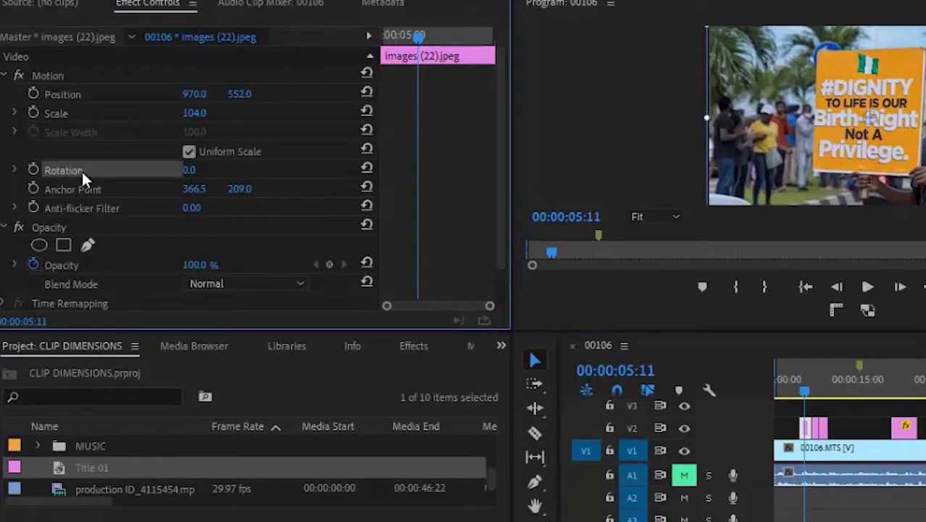
# Try rotating the selected image and return its Rotation to 0°.
pyautogui.moveTo(187, 168); pyautogui.dragTo(210, 72)
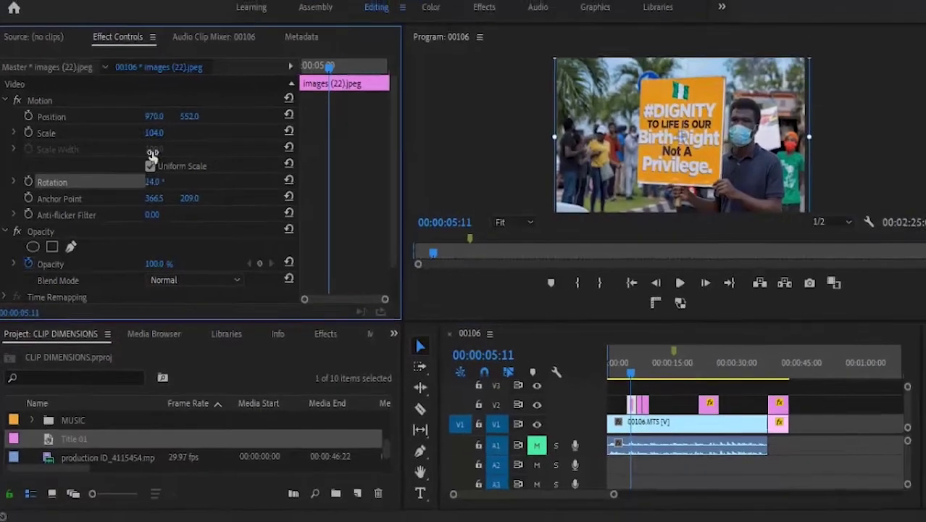
pyautogui.moveTo(162, 98); pyautogui.dragTo(145, 185)
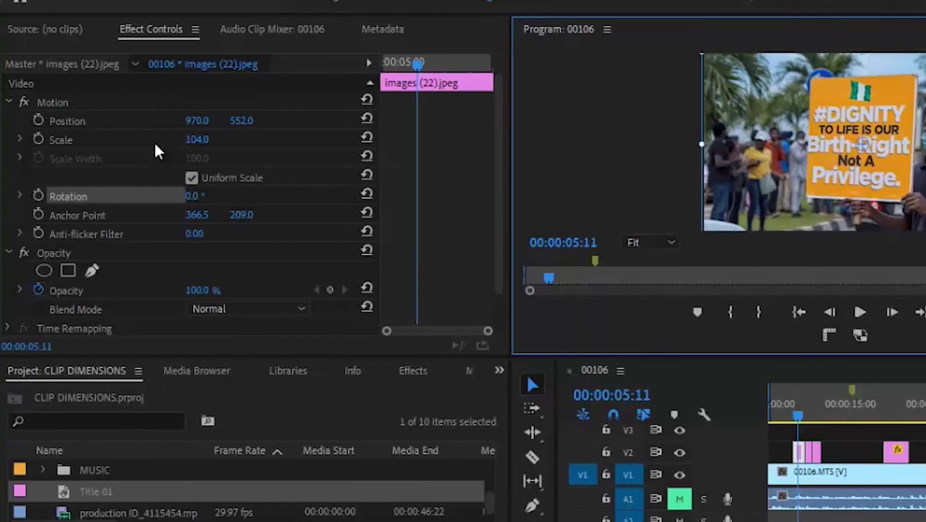
# Enable Scale keyframing on the image at 104 and move the keyframe to the start of the clip.
pyautogui.click(155, 144)
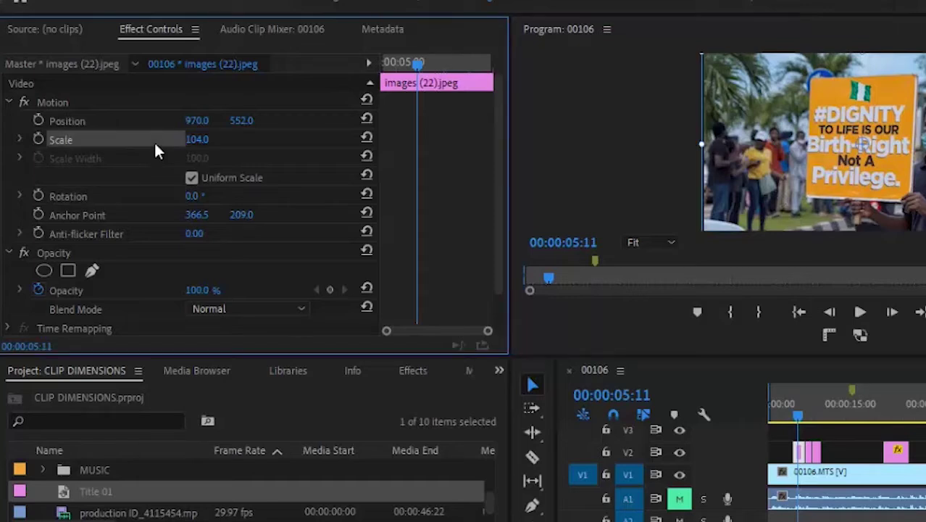
pyautogui.click(39, 140)
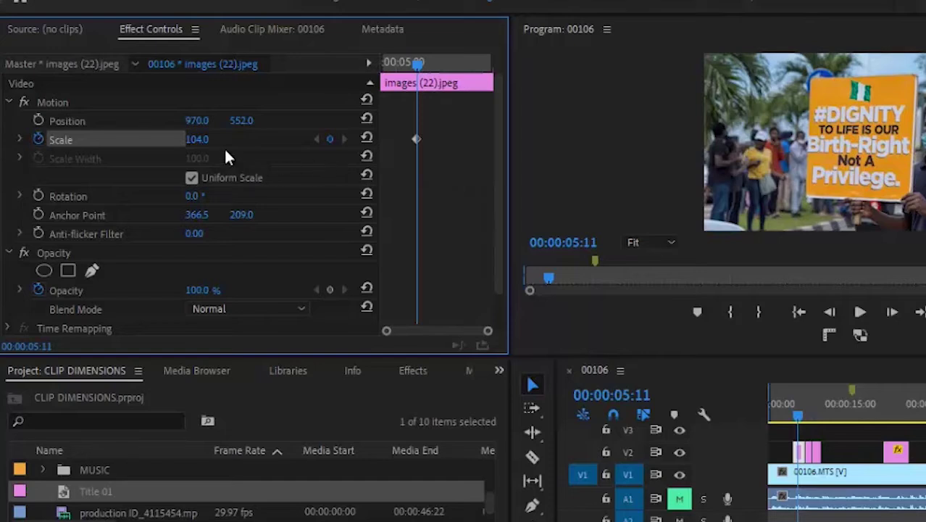
pyautogui.moveTo(415, 138); pyautogui.dragTo(356, 141)
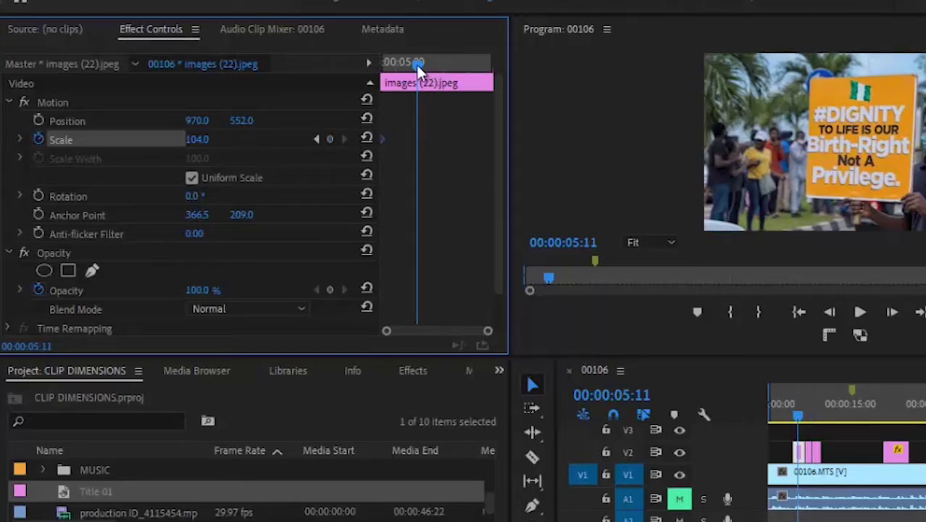
pyautogui.moveTo(416, 65); pyautogui.dragTo(376, 63)
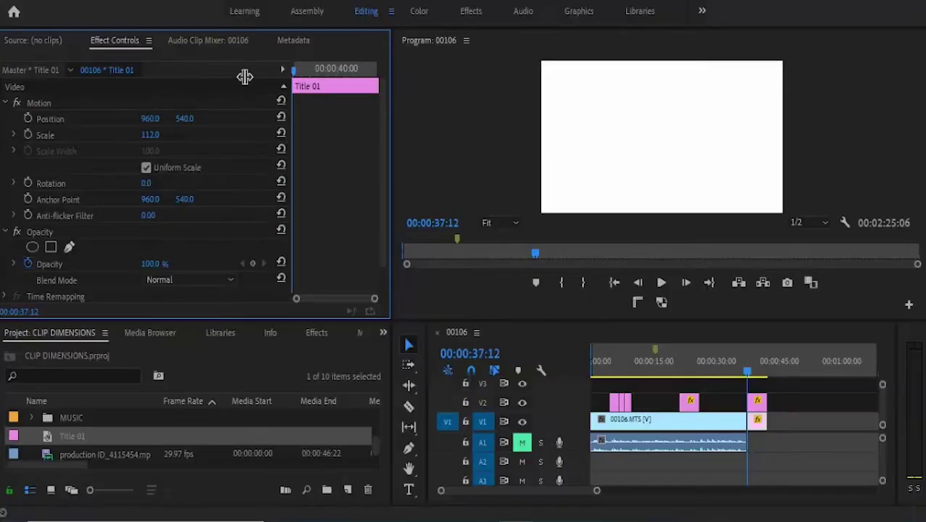
# Add a second Scale keyframe of 131 to the first V2 image at 00:00:06:10 and move it to the clip's end.
pyautogui.click(803, 400)
pyautogui.click(615, 407)
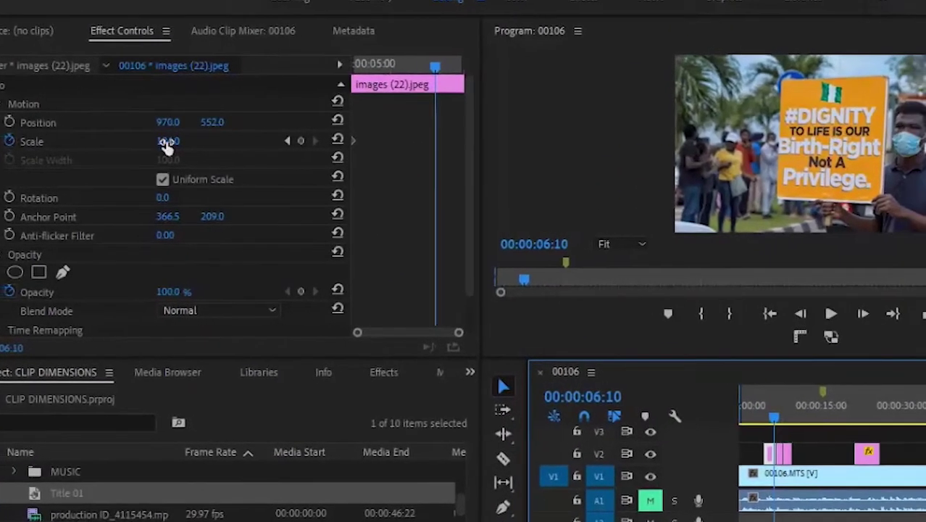
pyautogui.moveTo(168, 142); pyautogui.dragTo(113, 116)
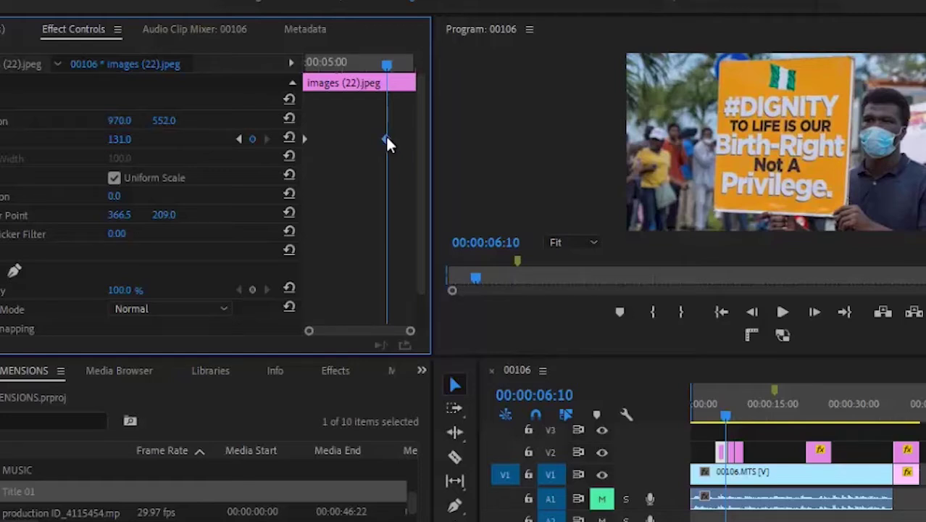
pyautogui.moveTo(387, 139); pyautogui.dragTo(486, 140)
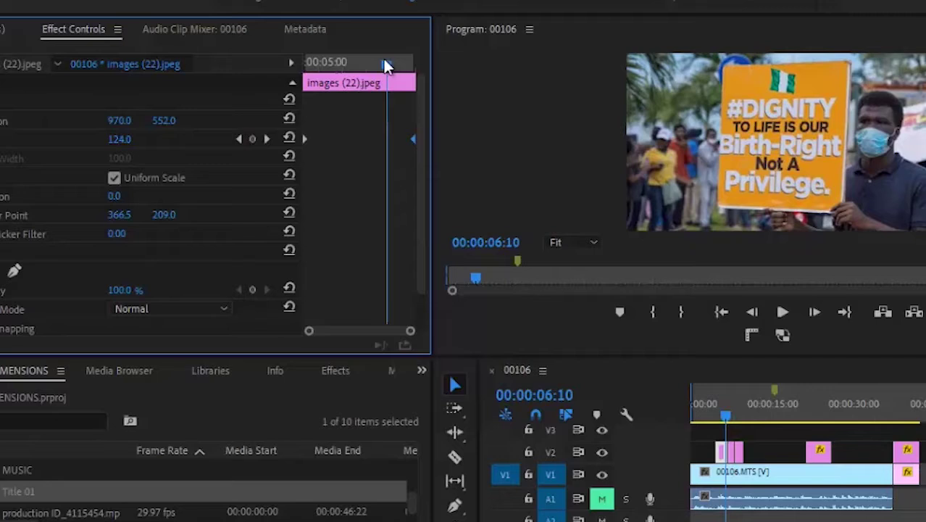
pyautogui.moveTo(388, 64)
pyautogui.mouseDown()
pyautogui.moveTo(297, 61)
pyautogui.moveTo(416, 55)
pyautogui.moveTo(370, 62)
pyautogui.mouseUp()
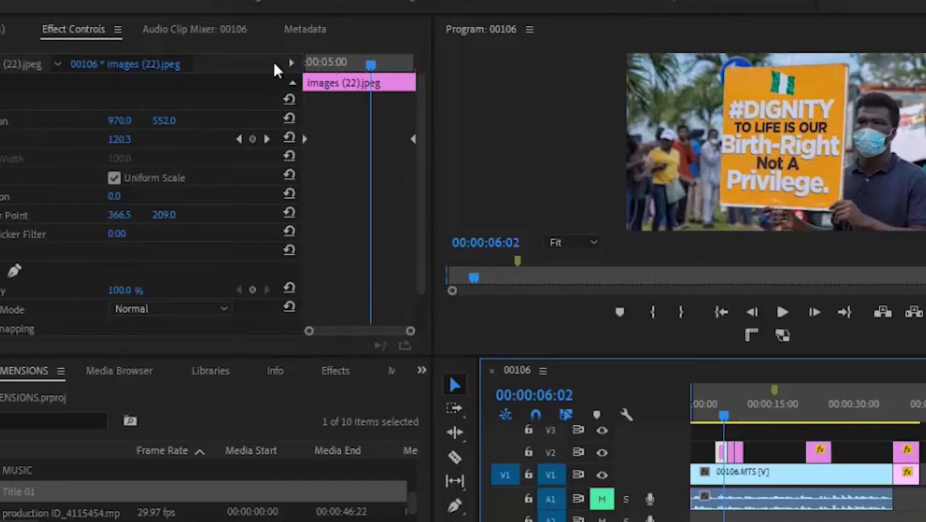
# Keyframe the image's Position from 970, 552 at the clip's start (00:00:04:17) to 970, 522 at 00:00:06:21.
pyautogui.moveTo(370, 70); pyautogui.dragTo(307, 67)
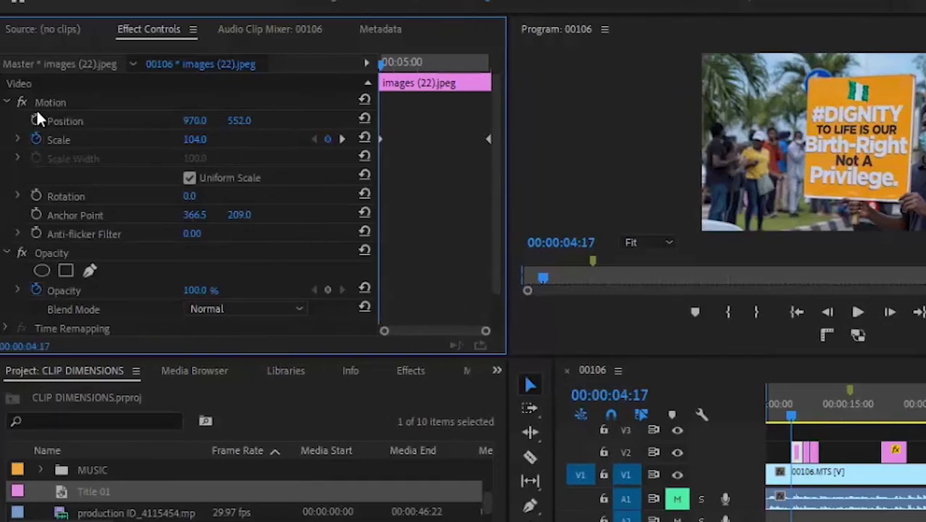
pyautogui.click(36, 121)
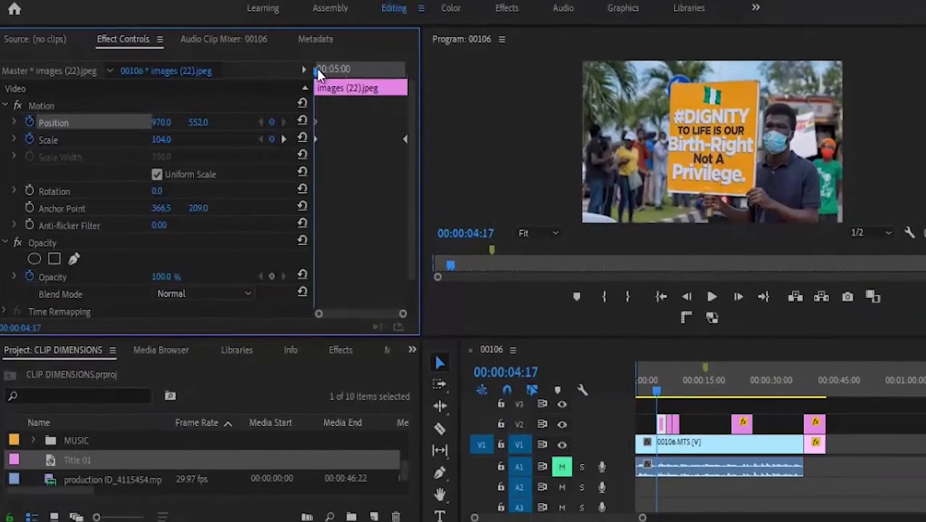
pyautogui.moveTo(319, 71); pyautogui.dragTo(376, 75)
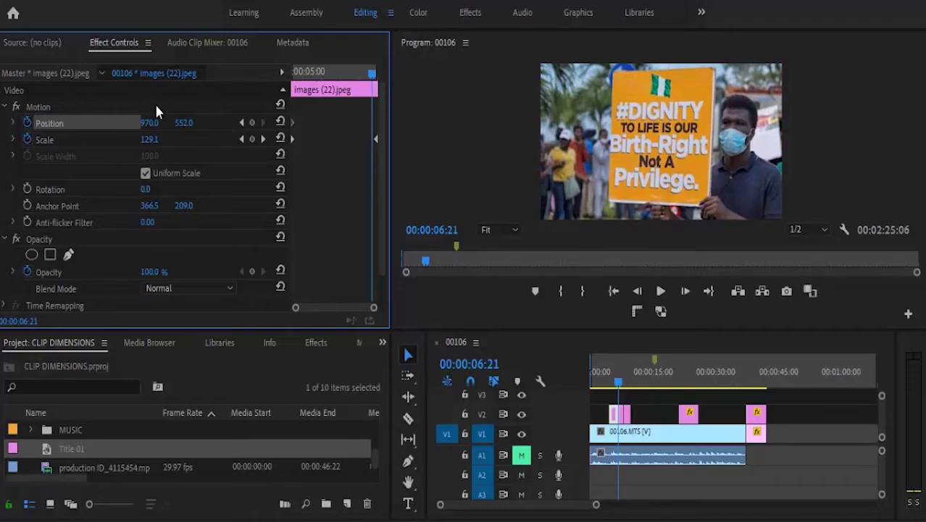
pyautogui.moveTo(184, 128); pyautogui.dragTo(155, 139)
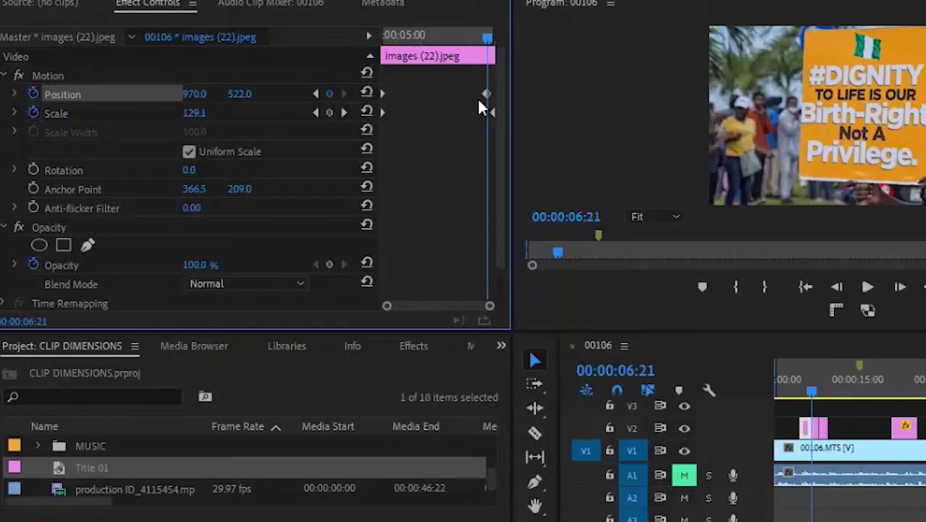
# Move the first V2 image's second Position keyframe to the clip's end and play the animation from the first keyframe.
pyautogui.moveTo(485, 92); pyautogui.dragTo(505, 92)
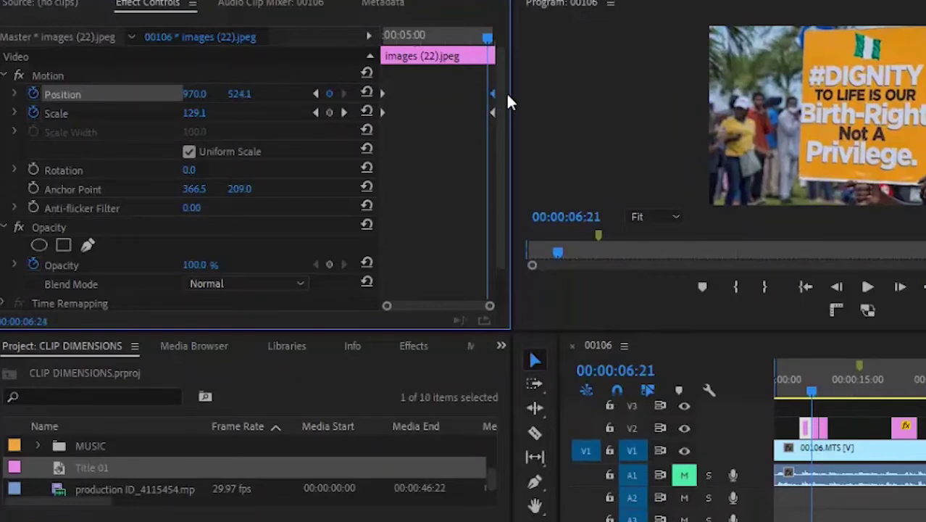
pyautogui.click(317, 94)
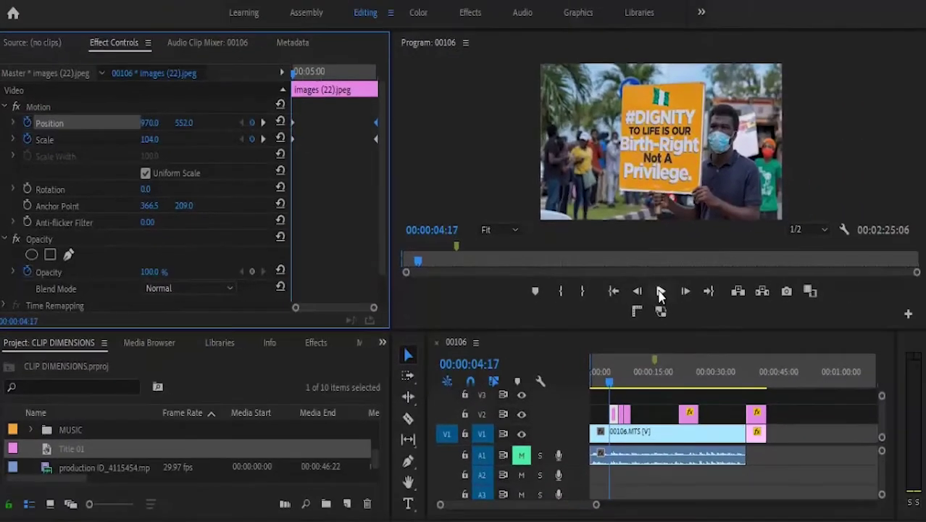
pyautogui.click(766, 288)
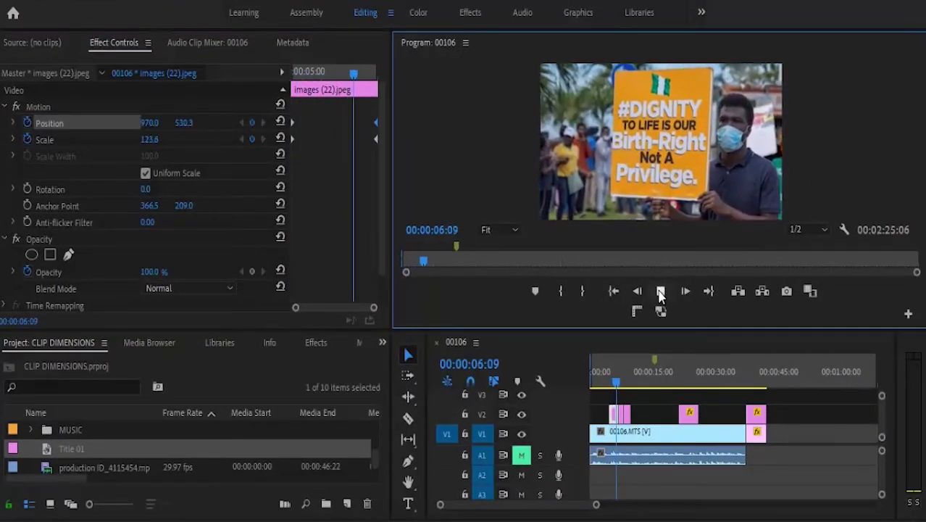
pyautogui.click(660, 291)
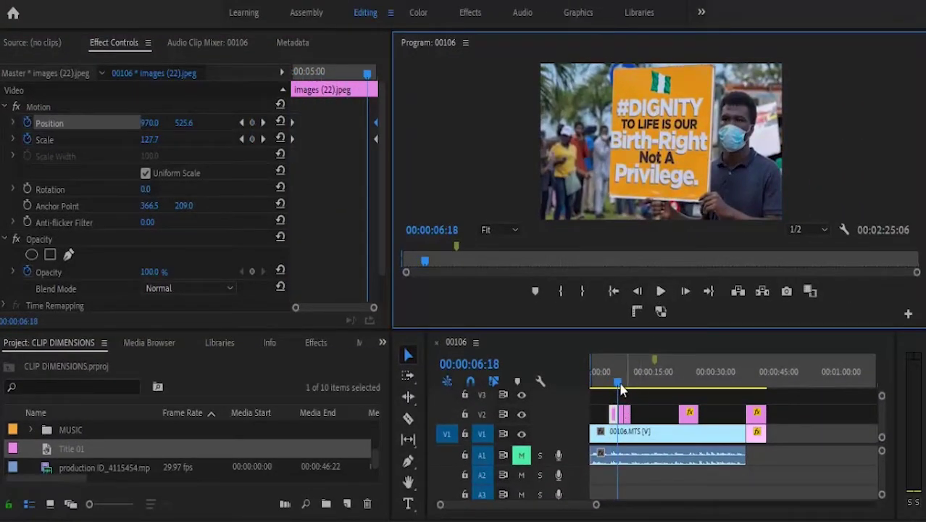
# Select the second V2 image, images (9).jpeg, at 00:00:07:05 and set its Scale to 101.
pyautogui.moveTo(618, 386); pyautogui.dragTo(621, 386)
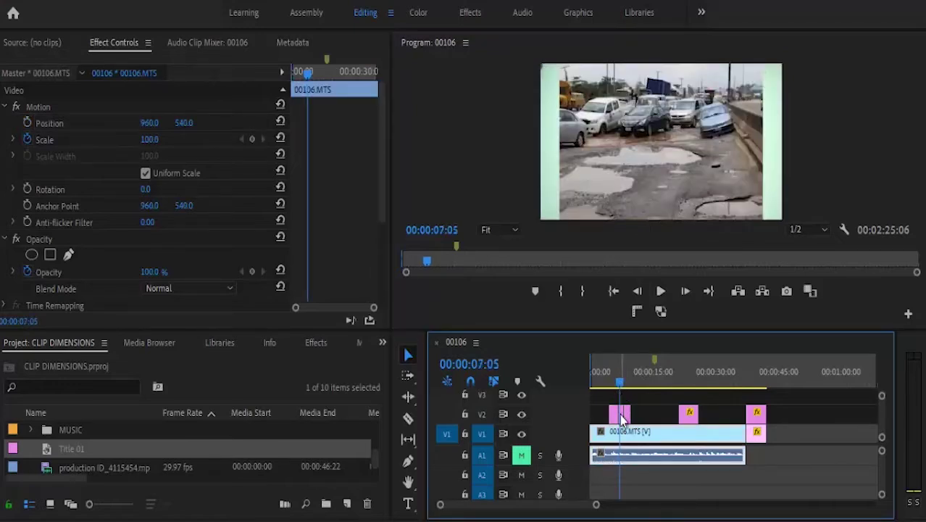
pyautogui.click(621, 415)
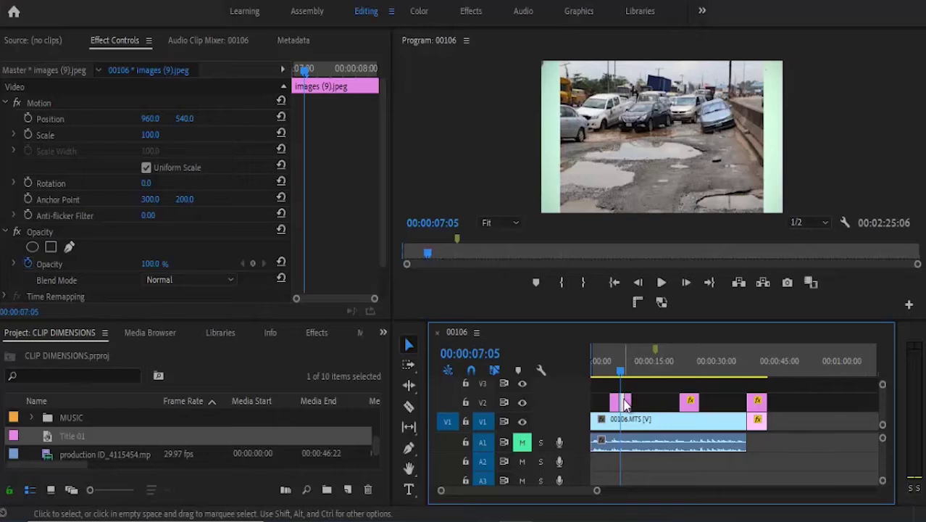
pyautogui.moveTo(624, 403)
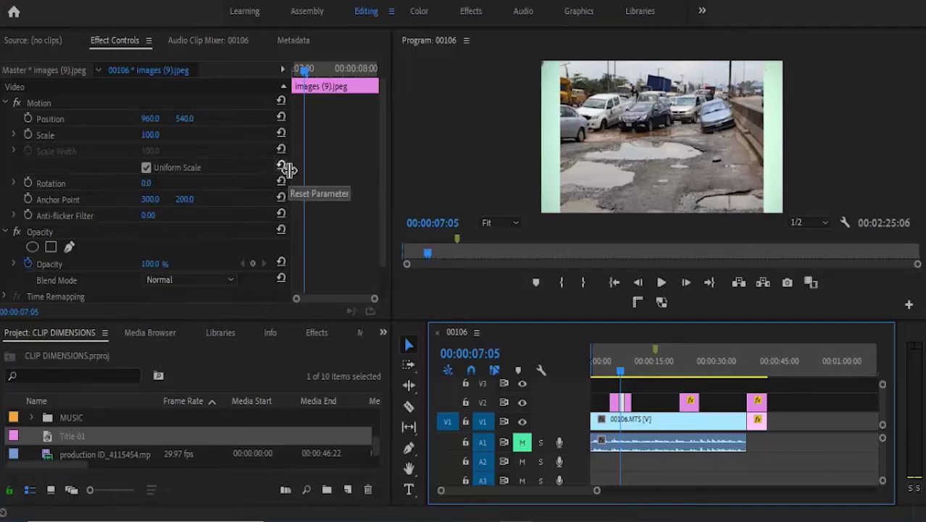
pyautogui.click(148, 137)
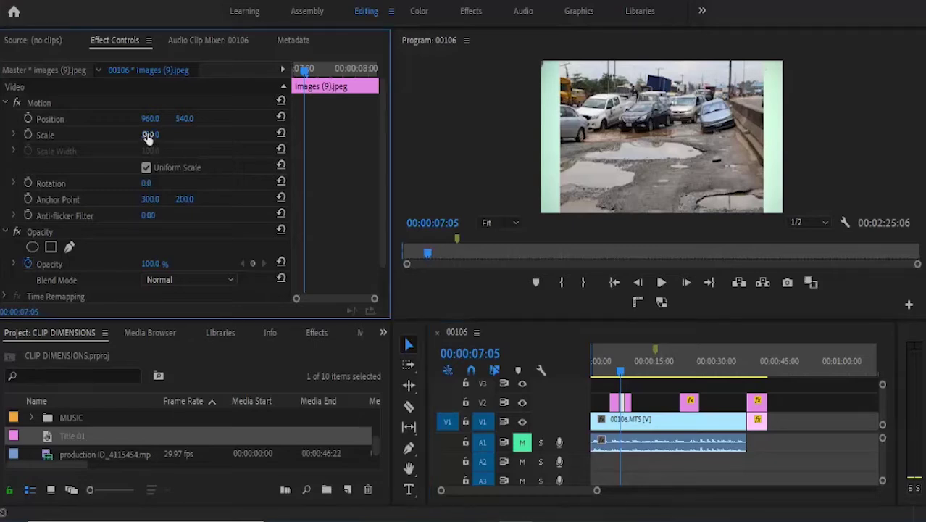
pyautogui.click(147, 136)
pyautogui.click(101, 141)
pyautogui.click(149, 134)
pyautogui.write('115')
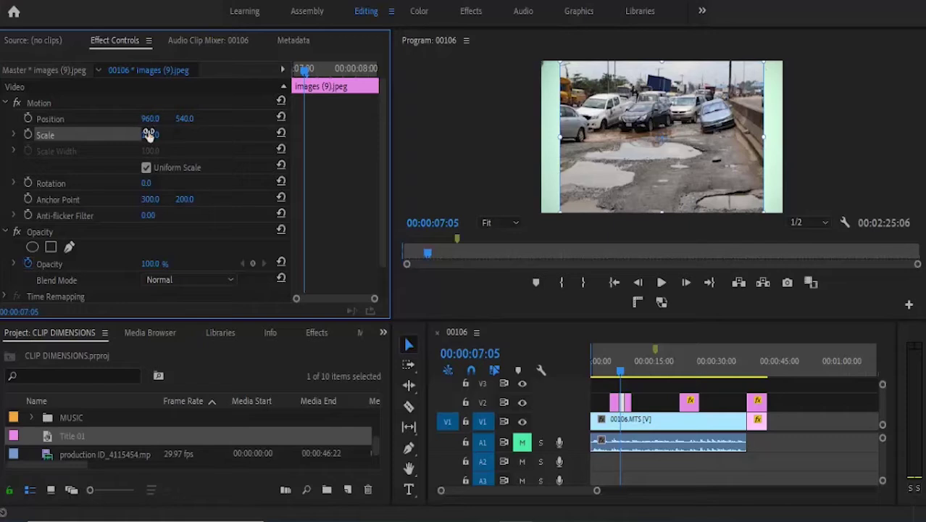
pyautogui.press('Return')
pyautogui.moveTo(147, 121)
pyautogui.mouseDown()
pyautogui.moveTo(150, 140)
pyautogui.moveTo(147, 131)
pyautogui.mouseUp()
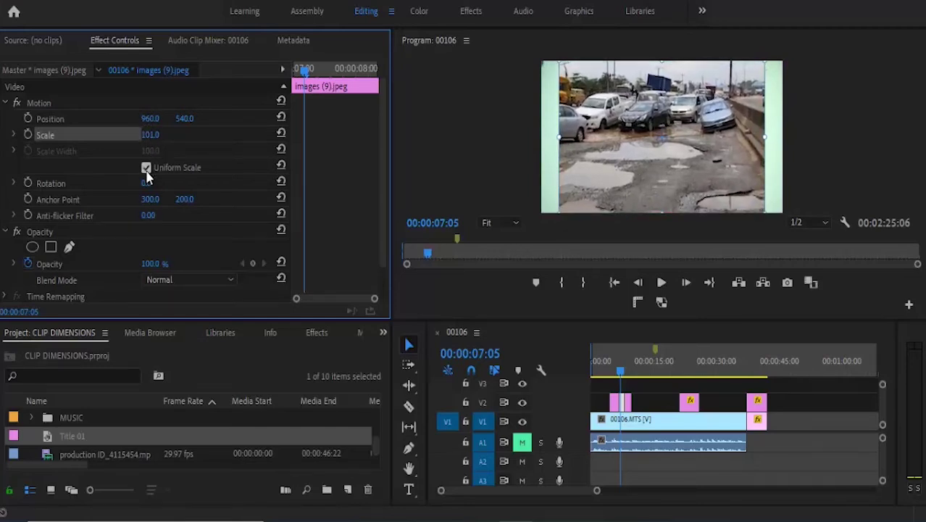
# Try a Scale Width of 121 on the image with Uniform Scale off and turn Uniform Scale back on.
pyautogui.click(146, 167)
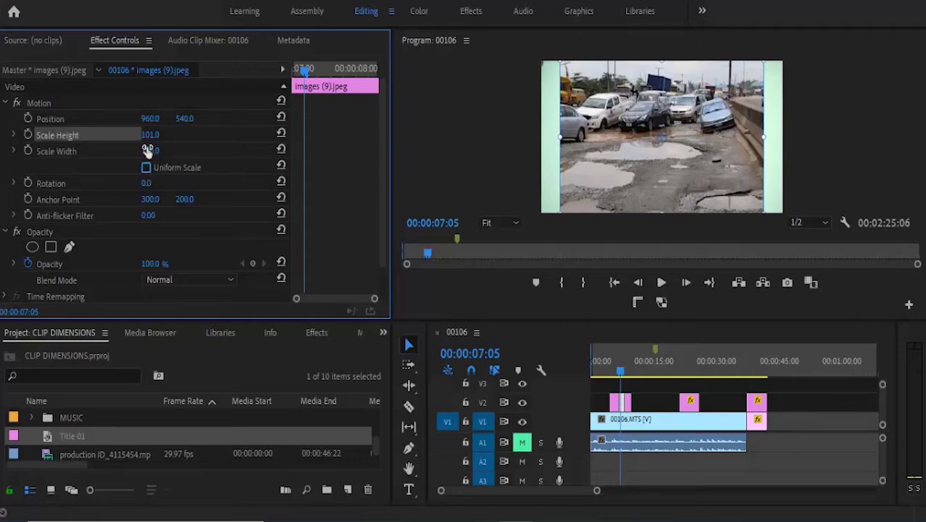
pyautogui.moveTo(147, 150); pyautogui.dragTo(187, 152)
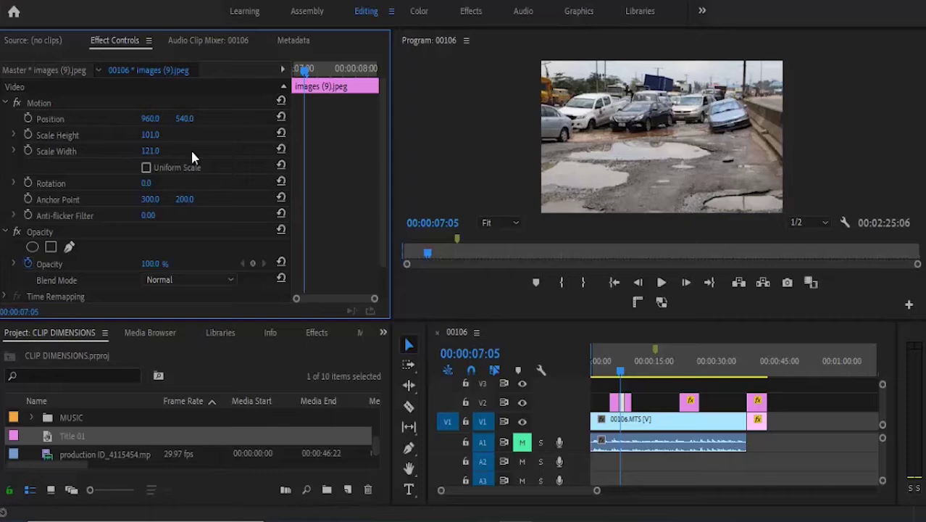
pyautogui.click(145, 168)
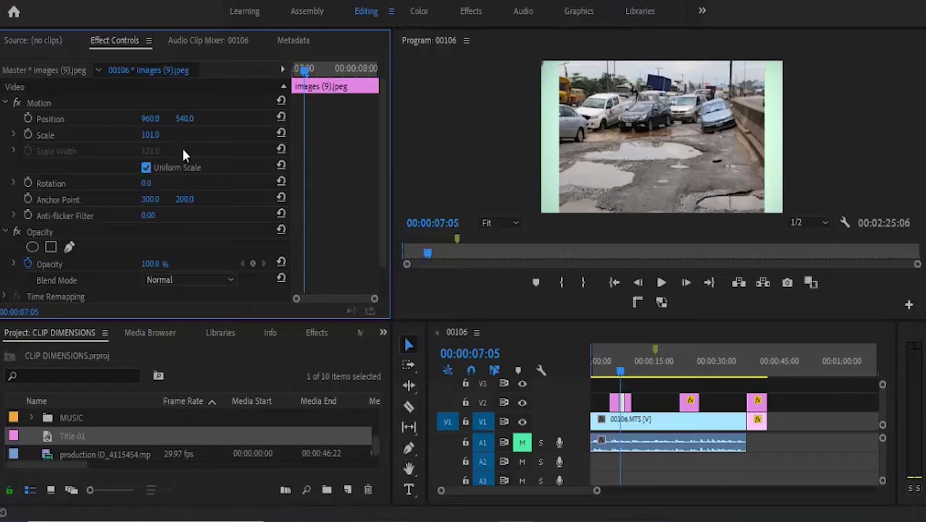
# Set the image's Scale to 120, enable Scale keyframing and move the keyframe to the clip's start.
pyautogui.moveTo(146, 136); pyautogui.dragTo(147, 114)
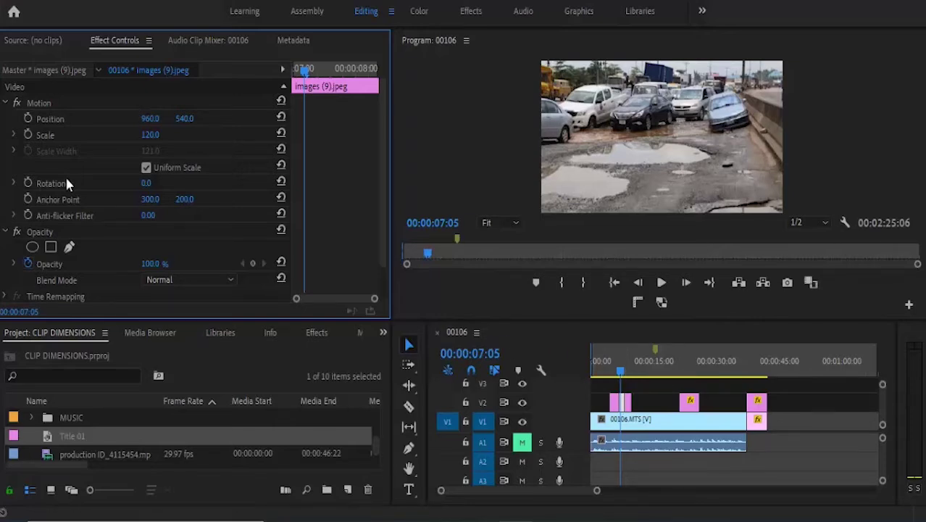
pyautogui.click(45, 135)
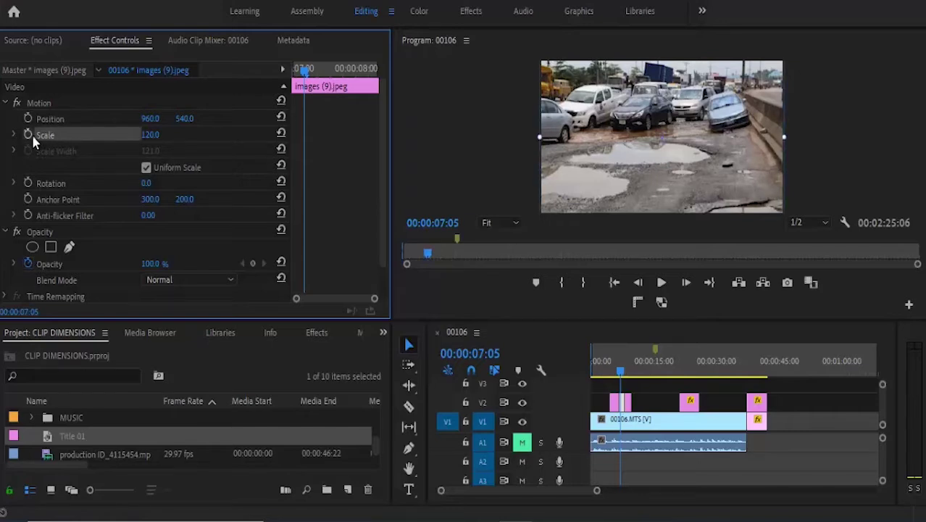
pyautogui.click(30, 133)
pyautogui.moveTo(304, 134); pyautogui.dragTo(286, 138)
pyautogui.click(269, 135)
# Add a second Scale keyframe of 144 to images (9).jpeg and move it to the clip's end.
pyautogui.click(150, 134)
pyautogui.write('135')
pyautogui.press('Return')
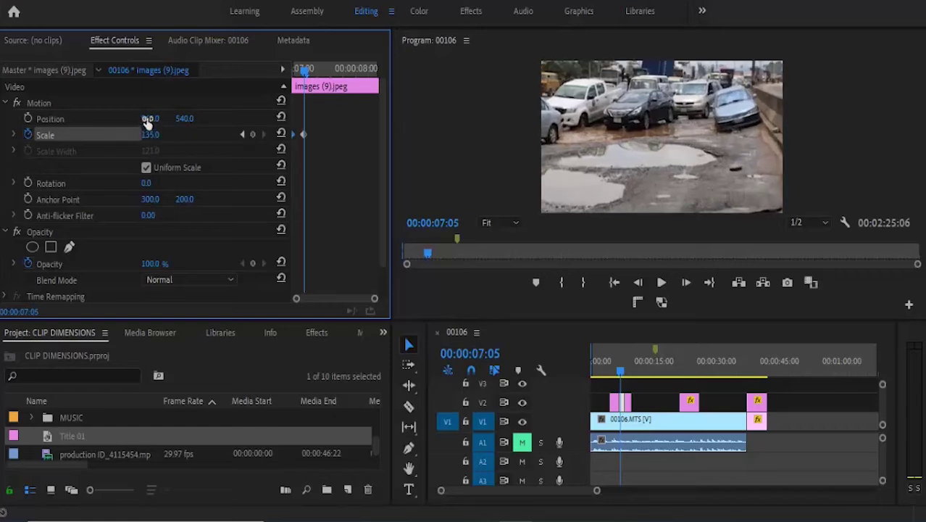
pyautogui.moveTo(148, 122); pyautogui.dragTo(147, 114)
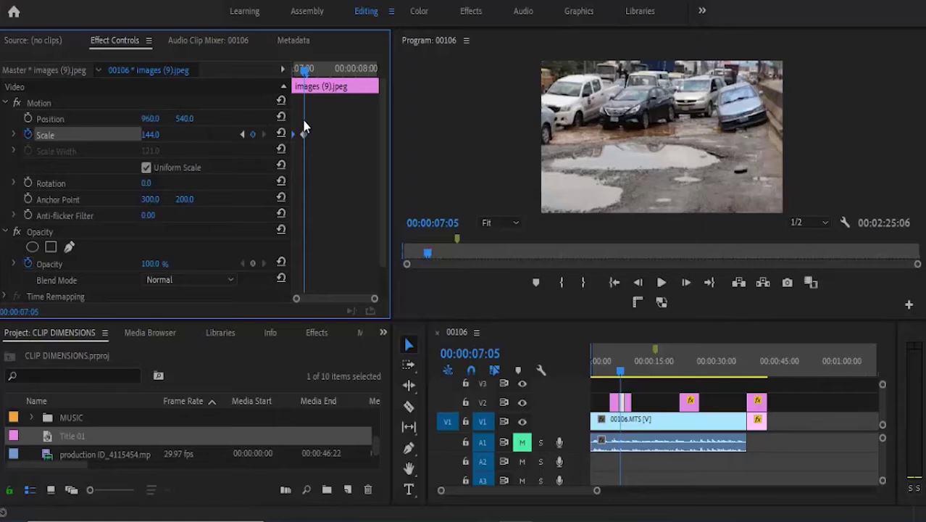
pyautogui.moveTo(305, 136); pyautogui.dragTo(403, 141)
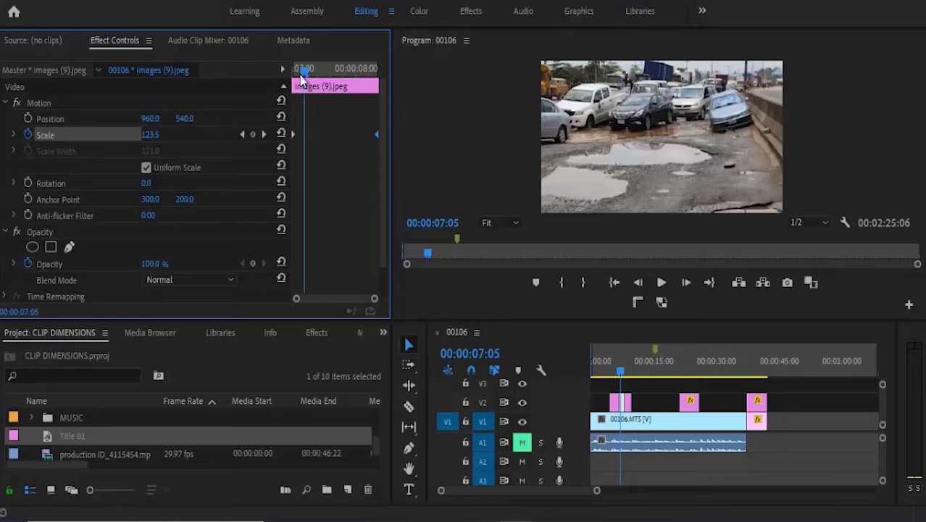
# Keyframe the image's Position from 960, 540 at the clip's start (00:00:07:00) to 1070, 540 and move the second keyframe to the clip's end.
pyautogui.moveTo(299, 72); pyautogui.dragTo(293, 72)
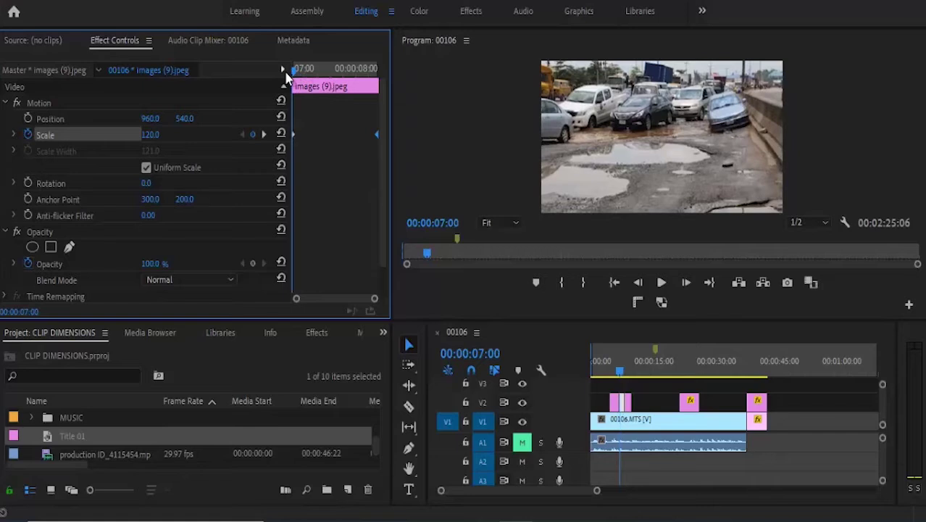
pyautogui.click(28, 120)
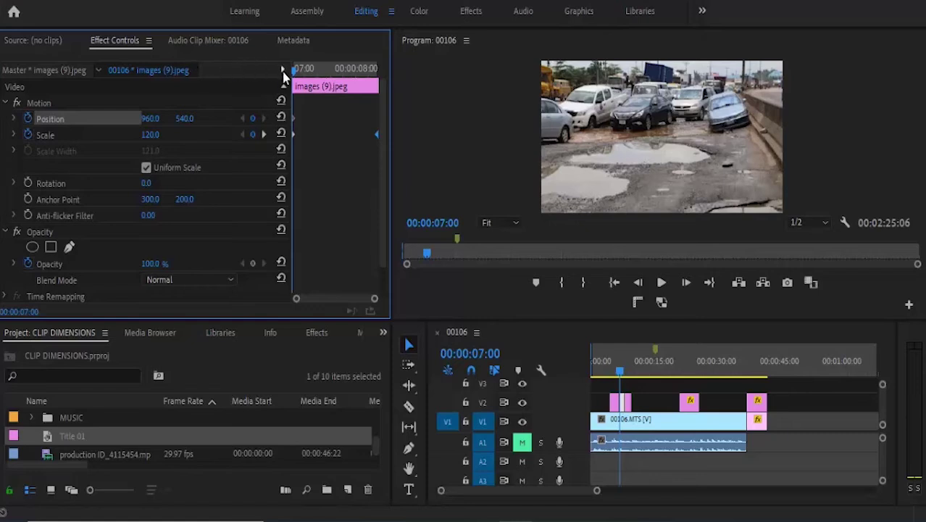
pyautogui.moveTo(296, 71); pyautogui.dragTo(373, 71)
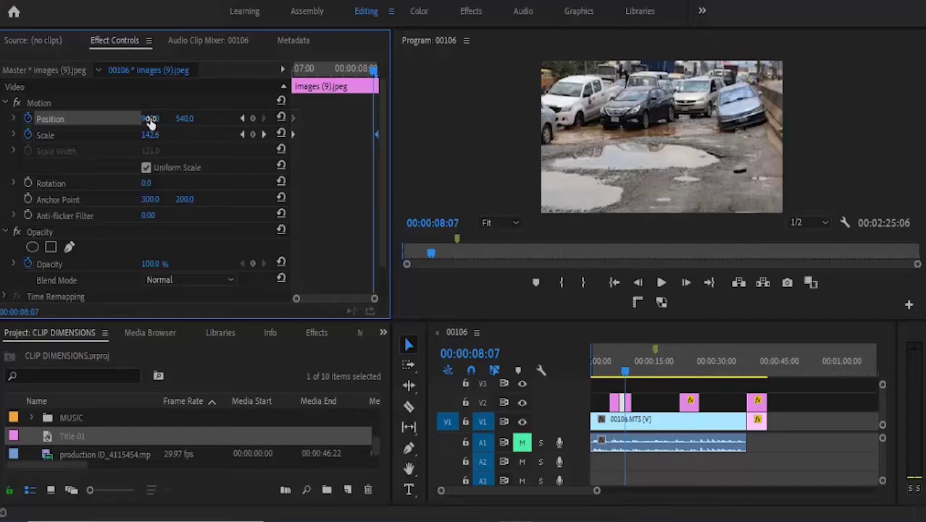
pyautogui.moveTo(150, 123); pyautogui.dragTo(141, 36)
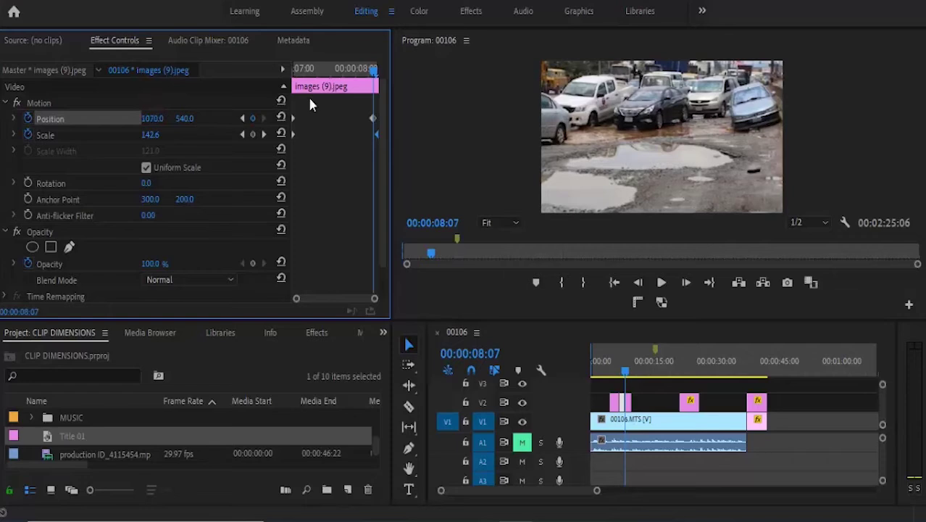
pyautogui.moveTo(371, 118); pyautogui.dragTo(378, 119)
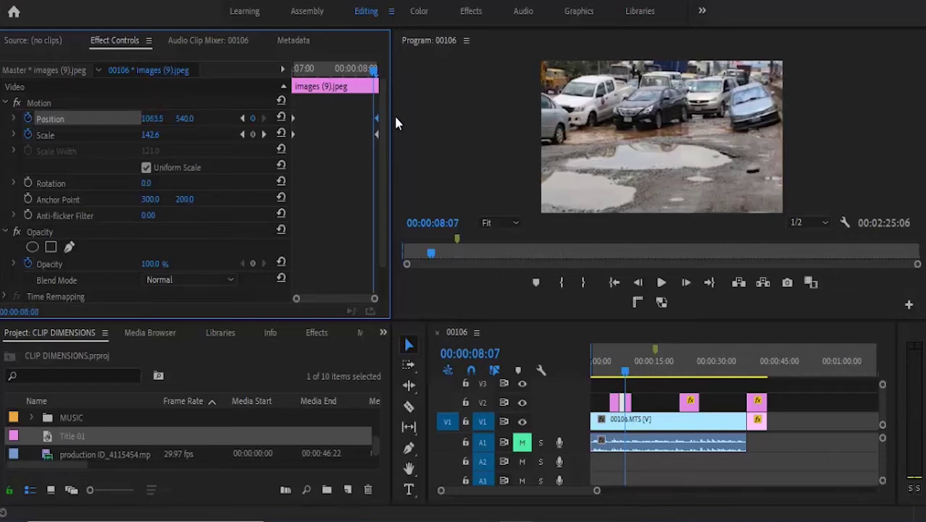
# Select the third V2 image, images (16).jpeg, and keyframe its Scale from 113 at the clip's start to 152 at its end.
pyautogui.click(628, 372)
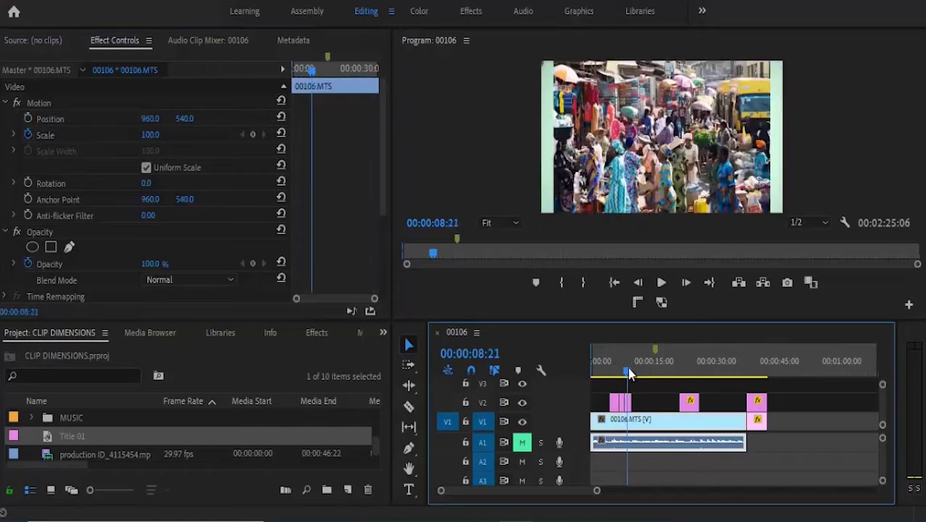
pyautogui.click(630, 407)
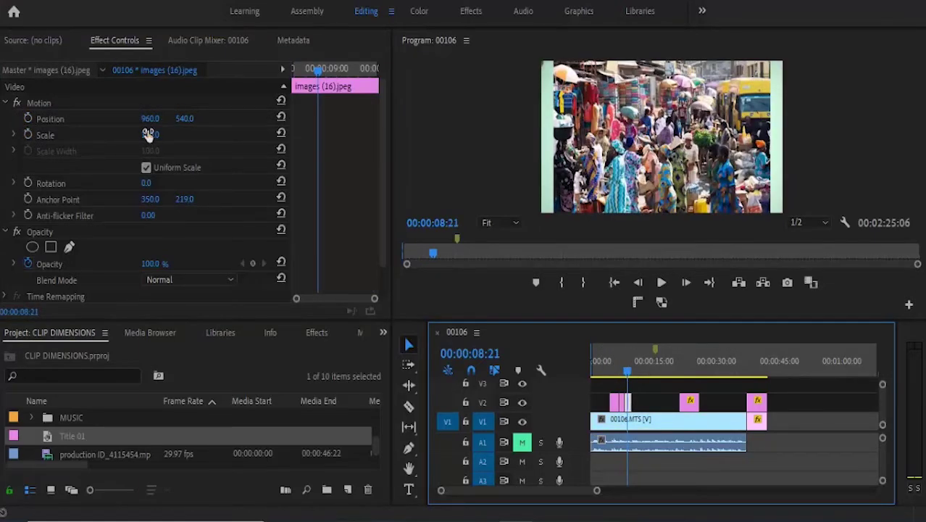
pyautogui.moveTo(148, 134); pyautogui.dragTo(155, 134)
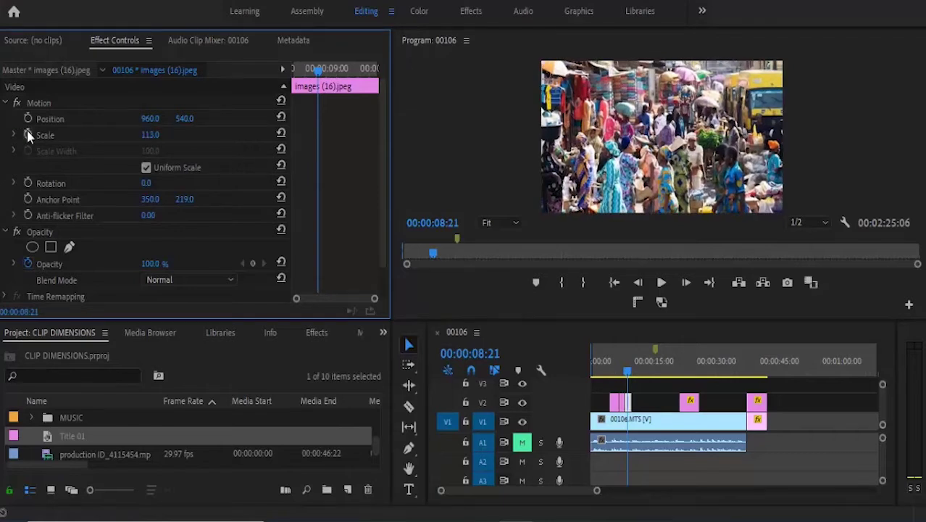
pyautogui.click(28, 134)
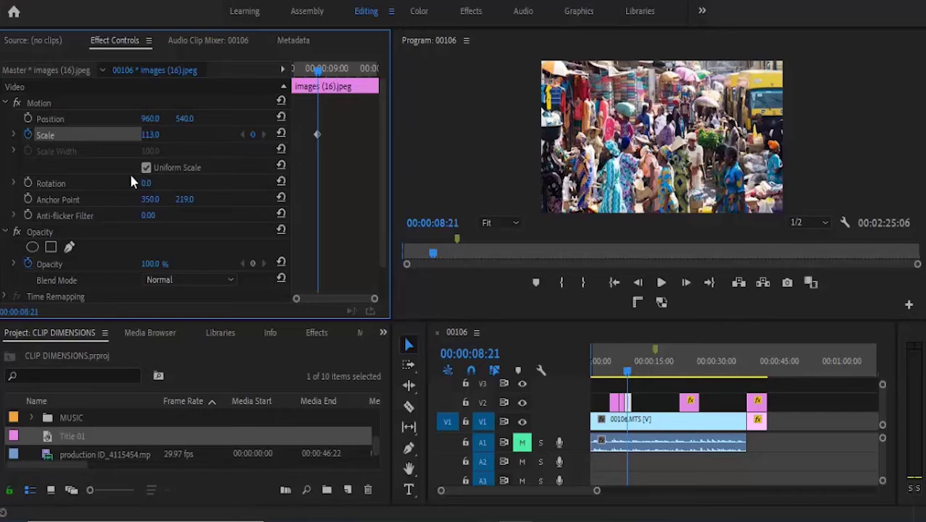
pyautogui.moveTo(319, 138); pyautogui.dragTo(282, 141)
pyautogui.moveTo(147, 136); pyautogui.dragTo(147, 103)
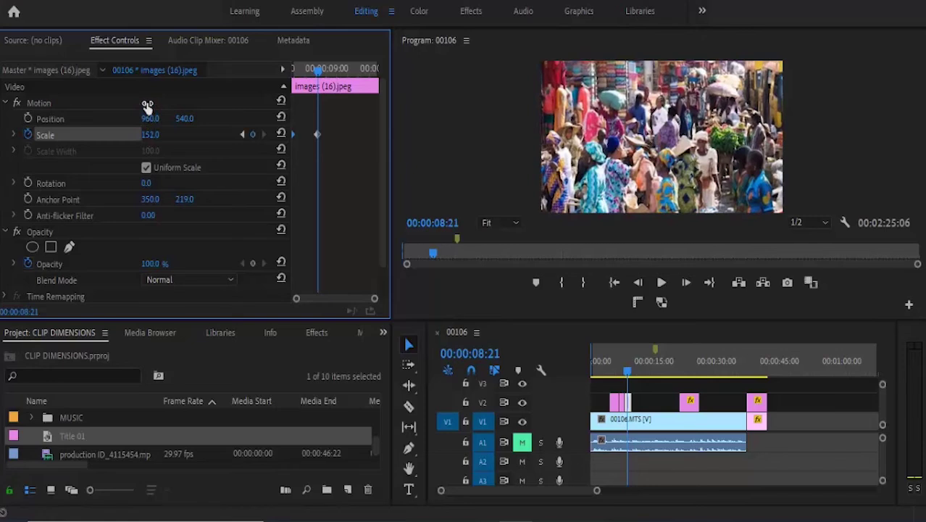
pyautogui.moveTo(318, 135); pyautogui.dragTo(386, 136)
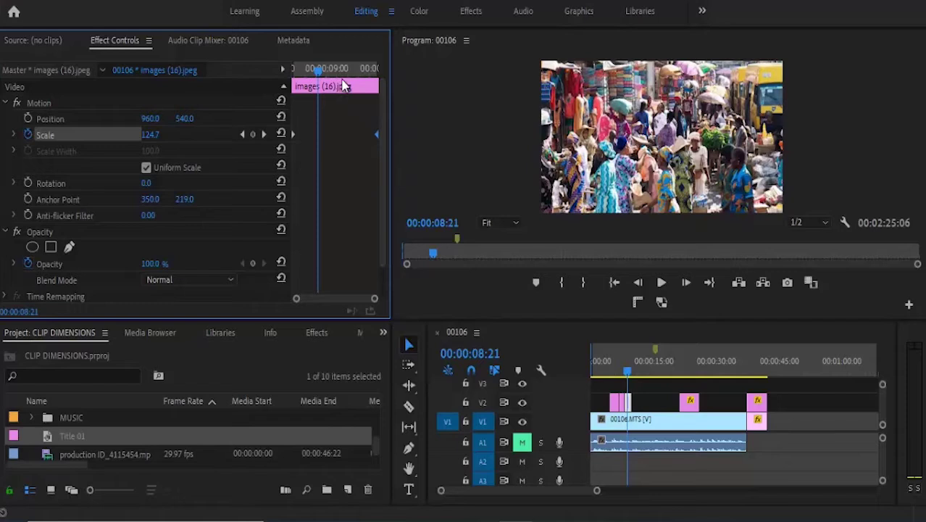
# Keyframe the image's Position from 960, 540 at 00:00:08:09 to about 643, 540 and move the second keyframe to the clip's end.
pyautogui.moveTo(318, 68); pyautogui.dragTo(326, 87)
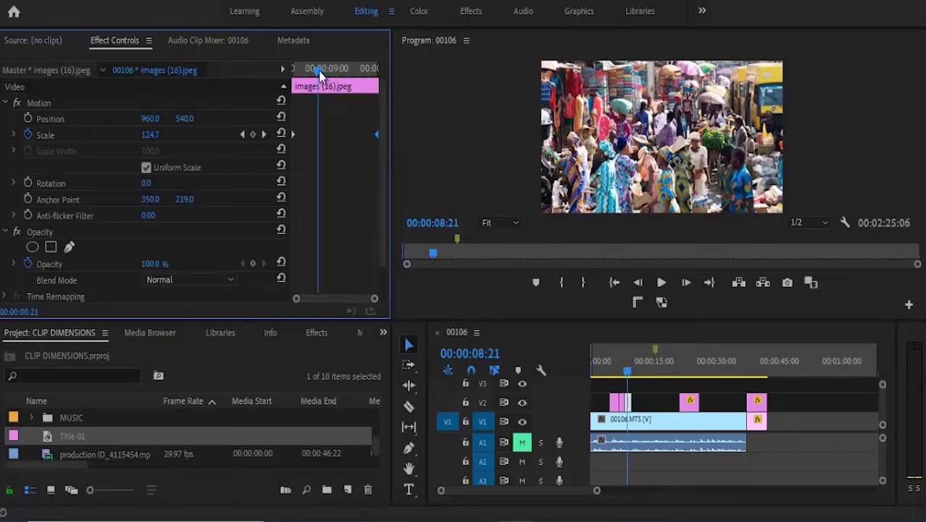
pyautogui.moveTo(313, 73); pyautogui.dragTo(288, 74)
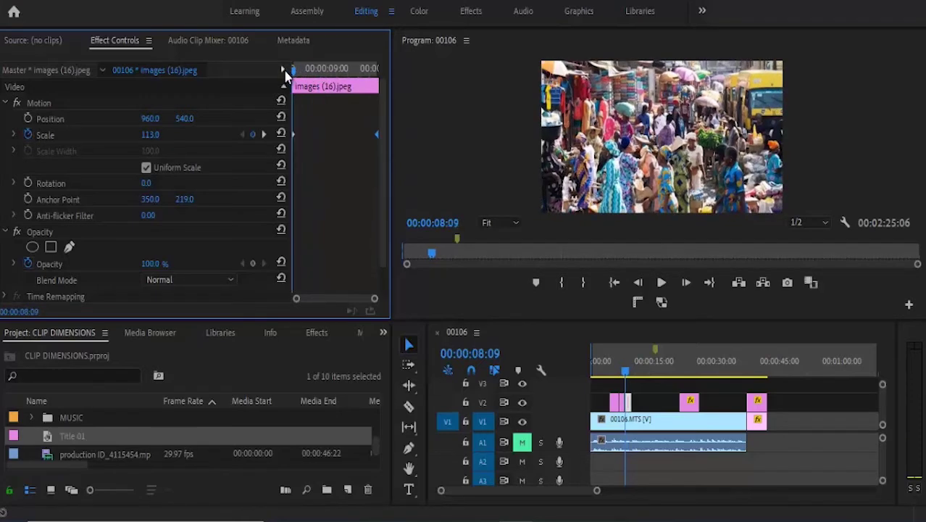
pyautogui.click(27, 119)
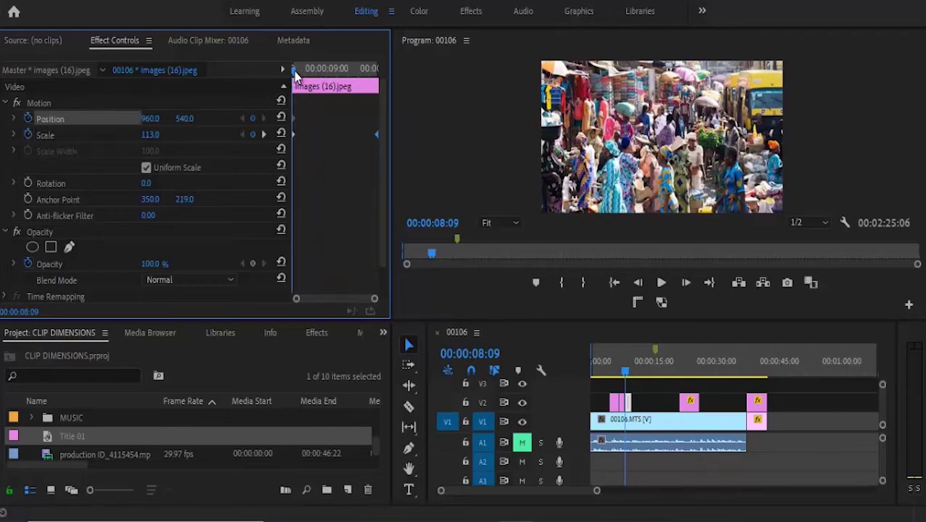
pyautogui.moveTo(293, 70); pyautogui.dragTo(374, 68)
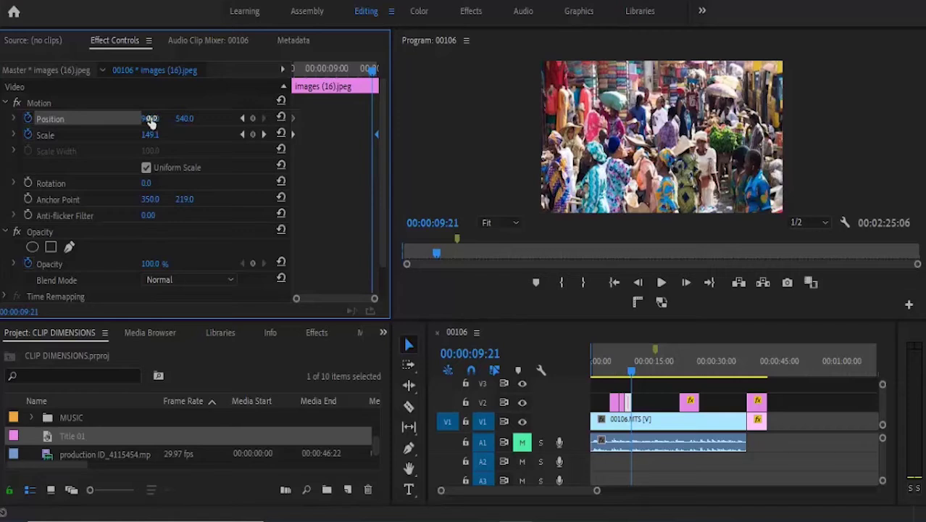
pyautogui.moveTo(150, 121); pyautogui.dragTo(155, 249)
pyautogui.moveTo(151, 118); pyautogui.dragTo(148, 235)
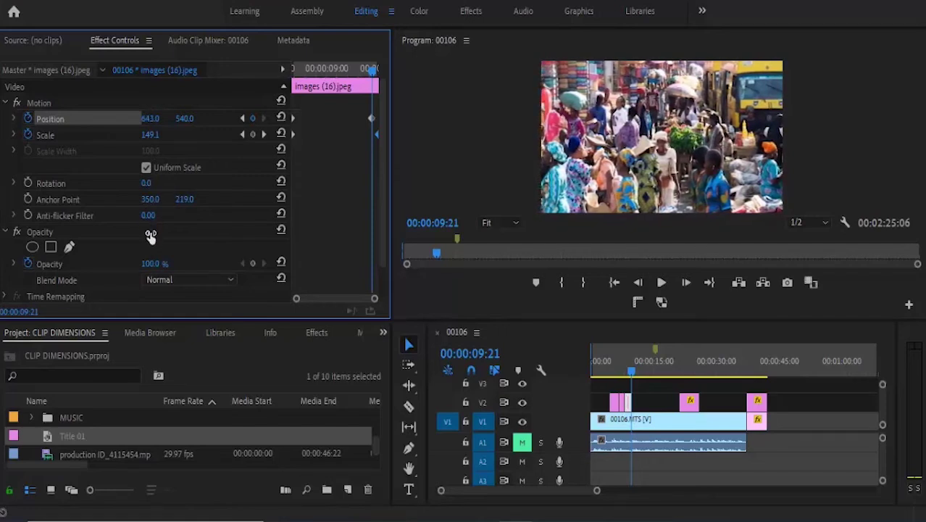
pyautogui.moveTo(152, 120)
pyautogui.mouseDown()
pyautogui.moveTo(149, 149)
pyautogui.moveTo(143, 118)
pyautogui.moveTo(161, 113)
pyautogui.mouseUp()
pyautogui.moveTo(373, 117); pyautogui.dragTo(394, 111)
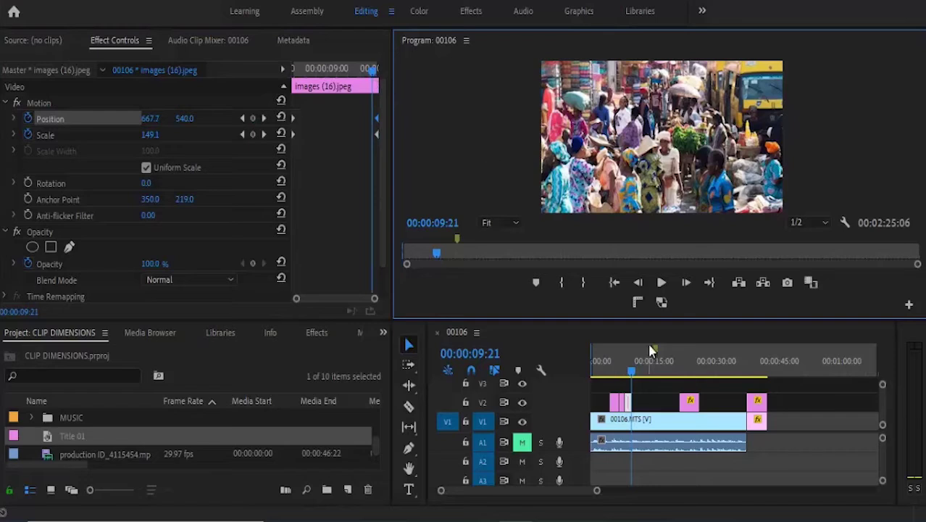
# Scale images (7).jpeg on V2 to 114 and keyframe its Scale and Position (960, 540) at the clip's start.
pyautogui.click(689, 369)
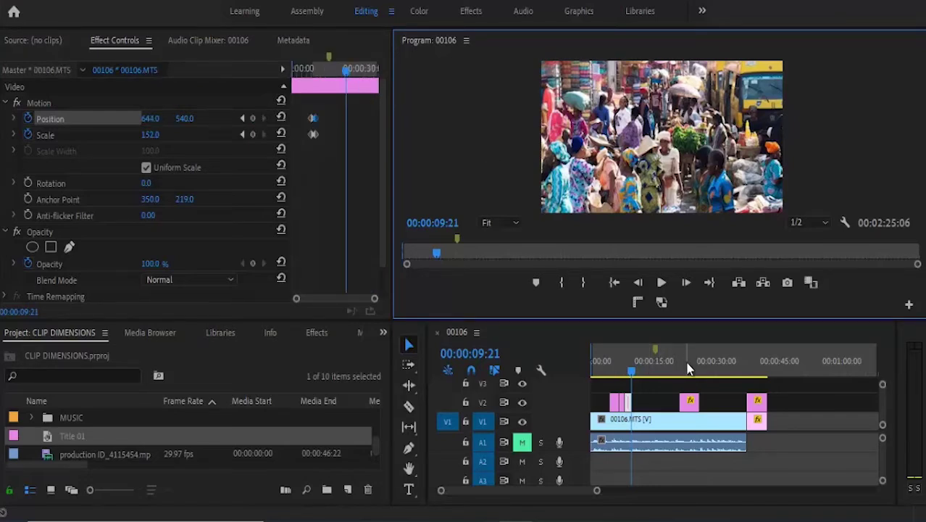
pyautogui.click(689, 405)
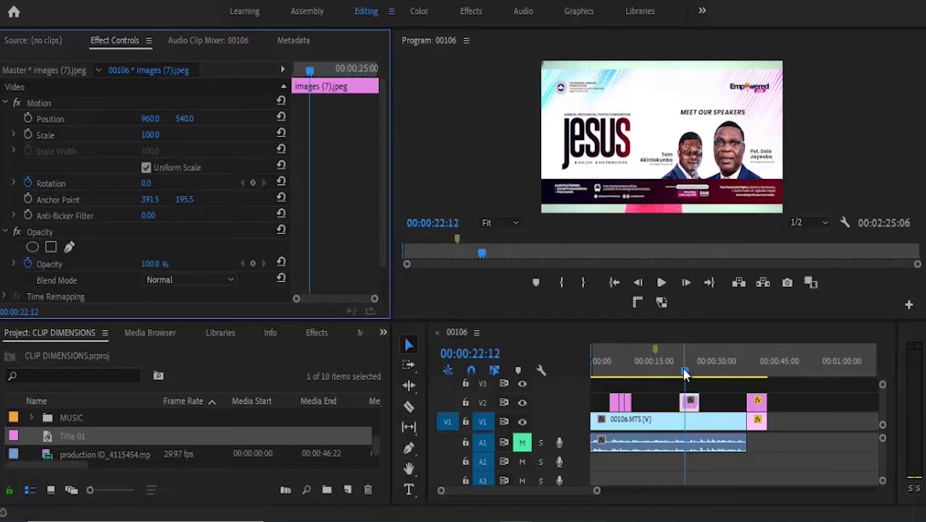
pyautogui.click(686, 407)
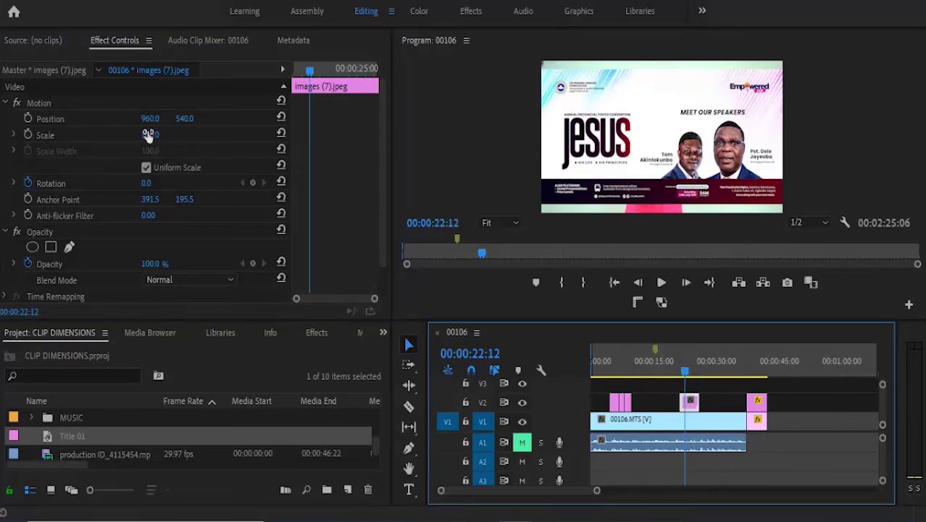
pyautogui.moveTo(147, 134); pyautogui.dragTo(147, 124)
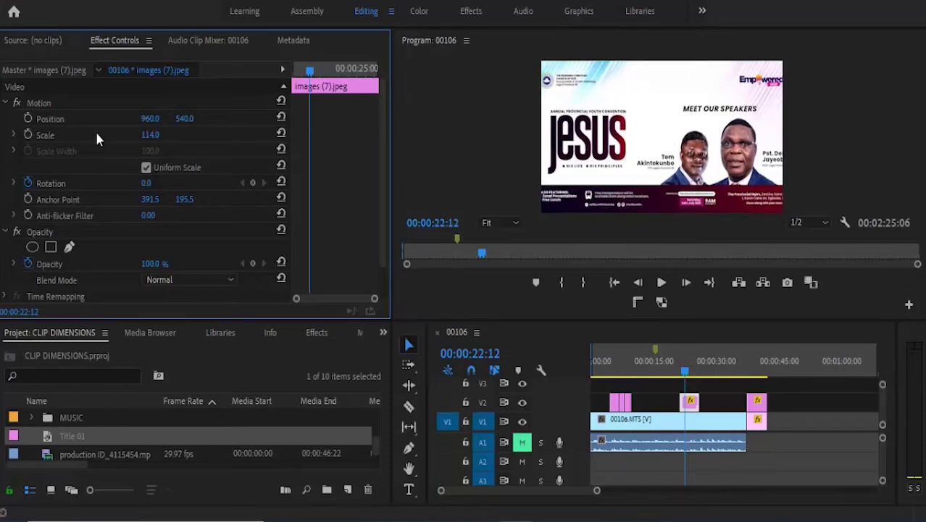
pyautogui.click(29, 135)
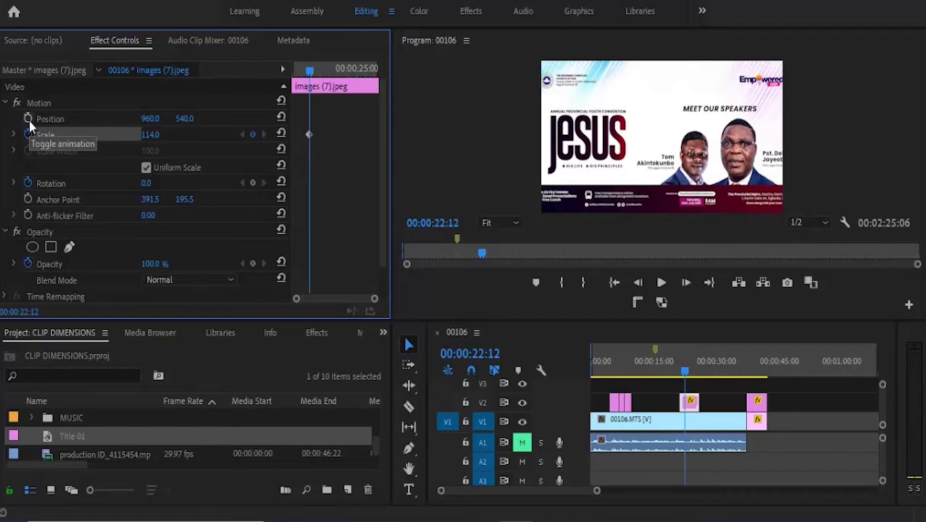
pyautogui.click(29, 120)
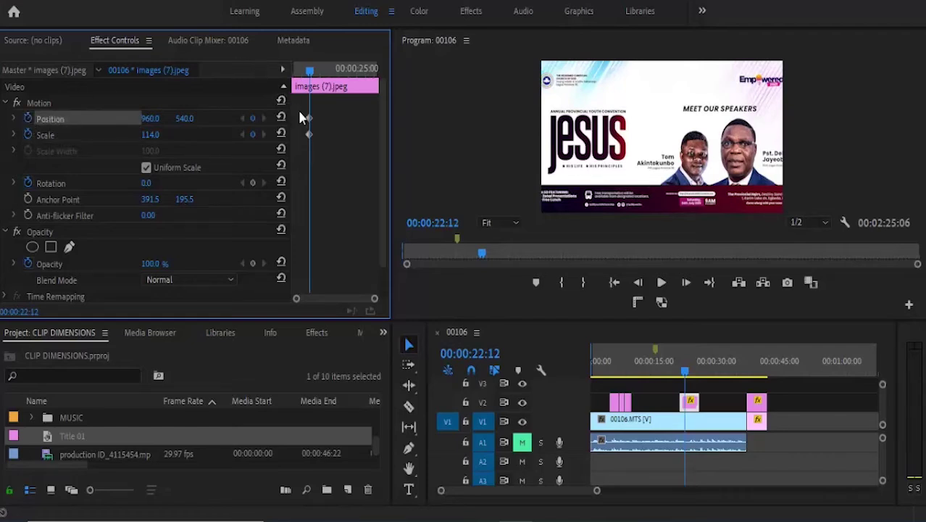
# Add a second keyframe for both Scale and Position of images (7).jpeg at 00:00:23:24, keeping the same values.
pyautogui.click(487, 253)
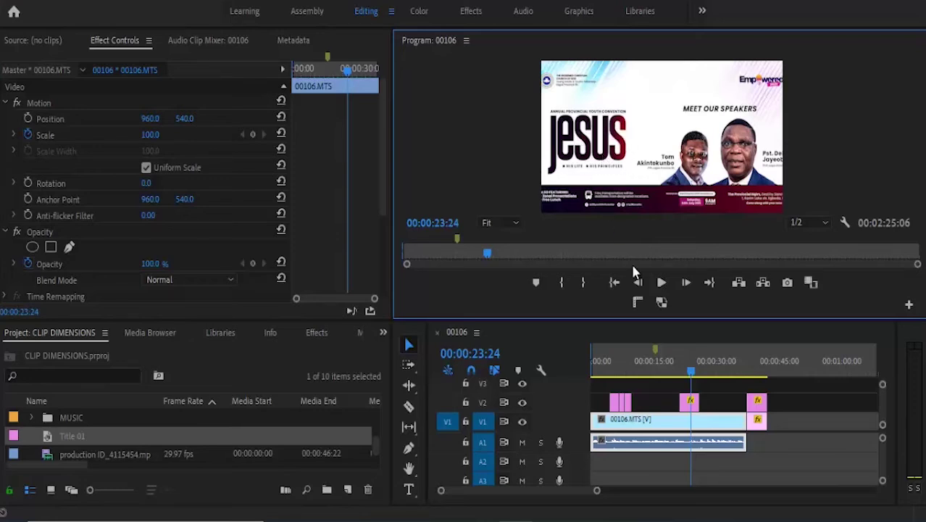
pyautogui.click(689, 400)
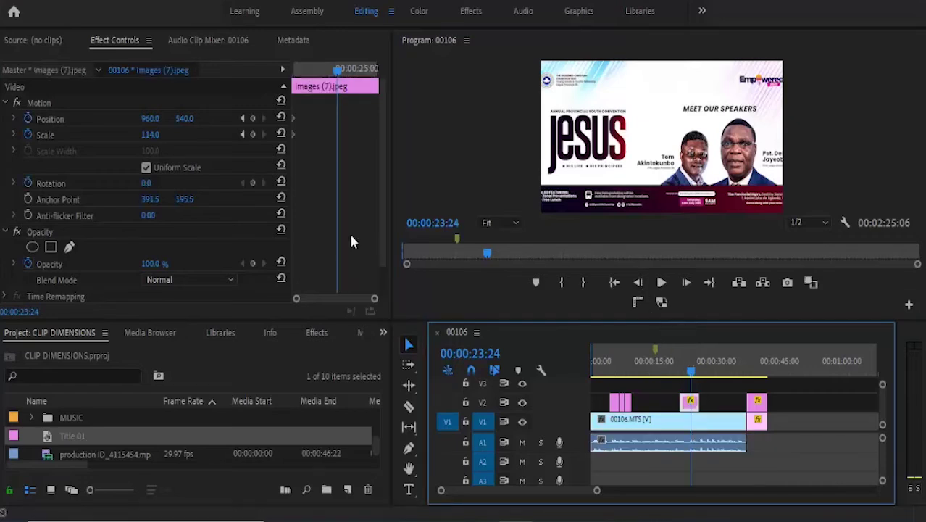
pyautogui.click(253, 134)
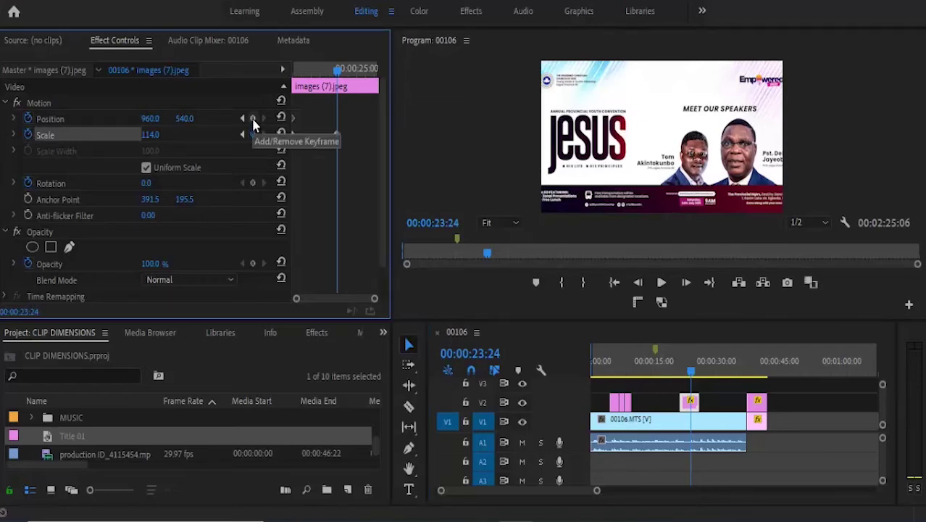
pyautogui.click(252, 120)
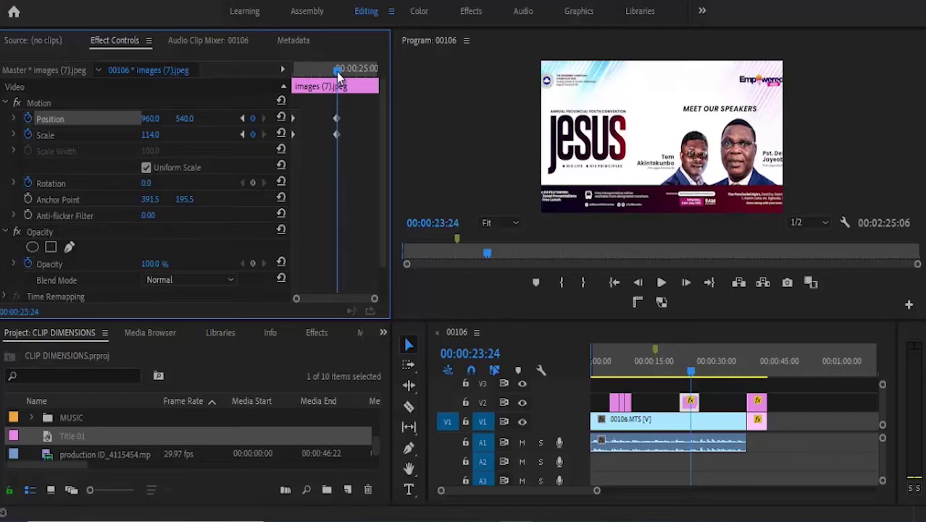
# At 00:00:24:09, set the image's Scale to 198 and its Position to 1893, 540 as third keyframes.
pyautogui.moveTo(337, 74); pyautogui.dragTo(345, 77)
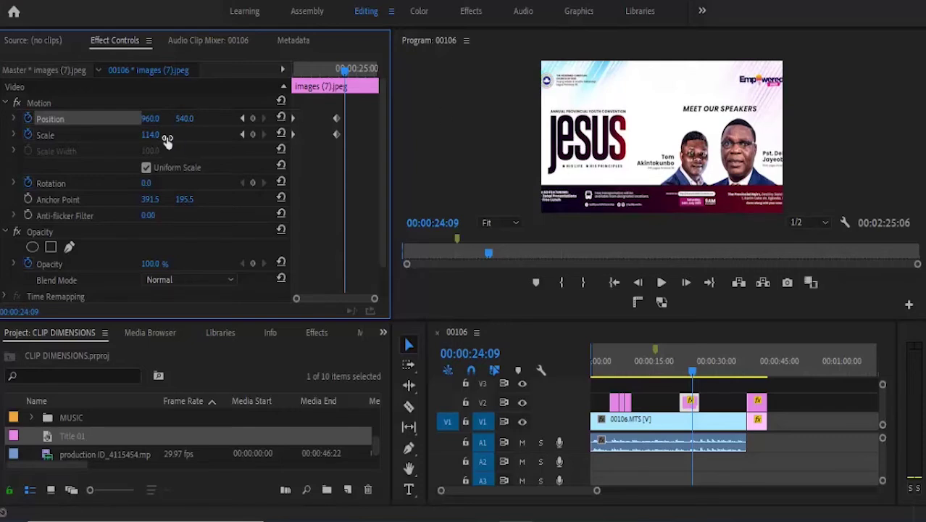
pyautogui.moveTo(150, 139); pyautogui.dragTo(138, 70)
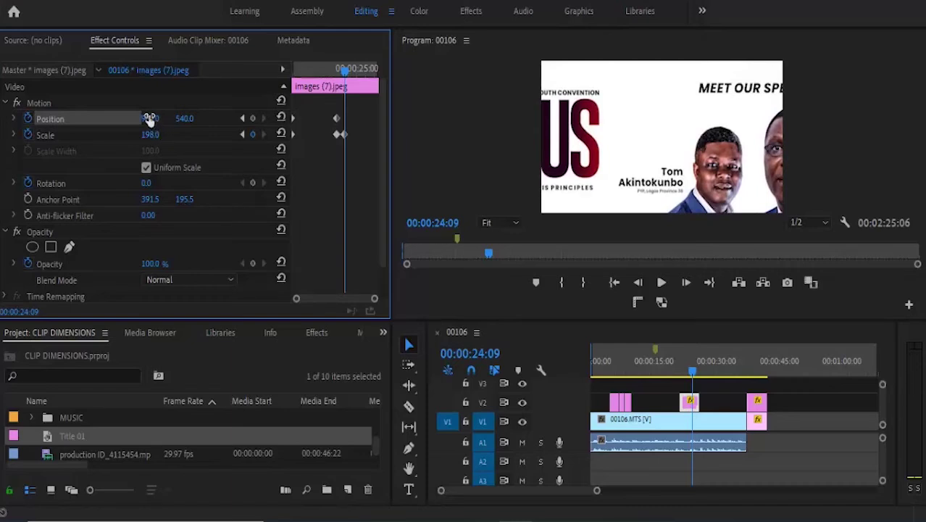
pyautogui.moveTo(149, 119); pyautogui.dragTo(214, 85)
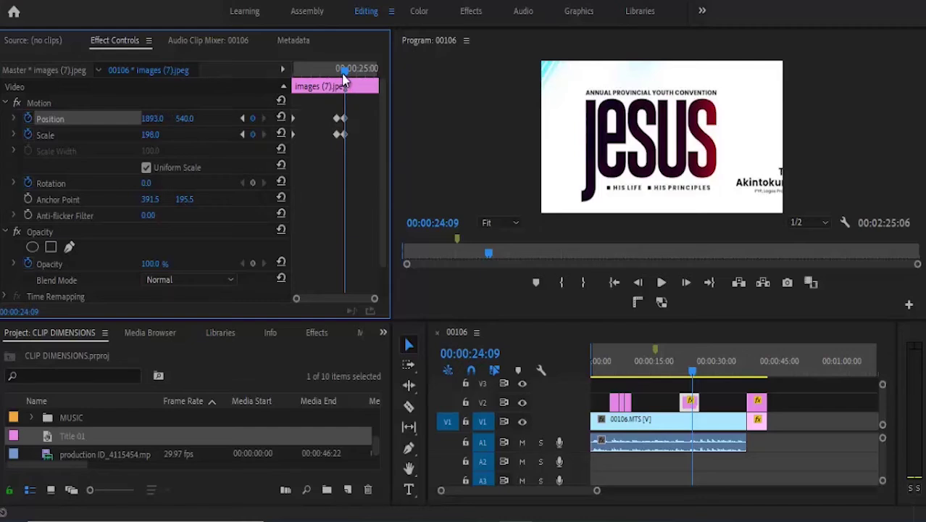
# Play back the images (7).jpeg animation from just before the clip starts, at 00:00:21:00.
pyautogui.moveTo(344, 76); pyautogui.dragTo(324, 80)
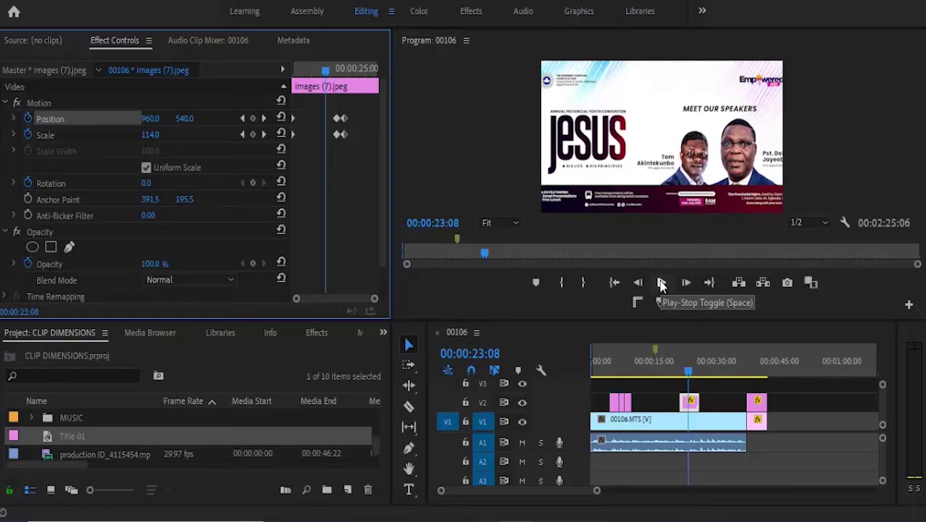
pyautogui.moveTo(682, 374); pyautogui.dragTo(677, 372)
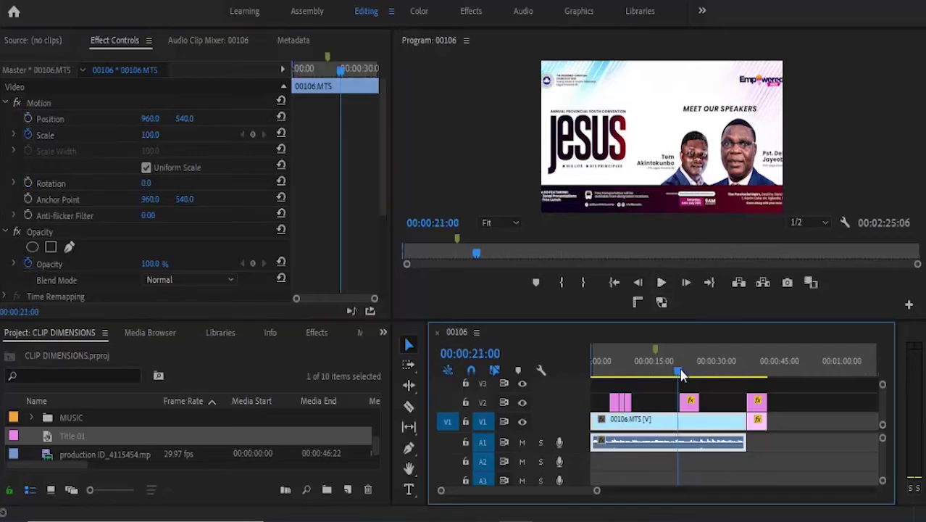
pyautogui.click(662, 283)
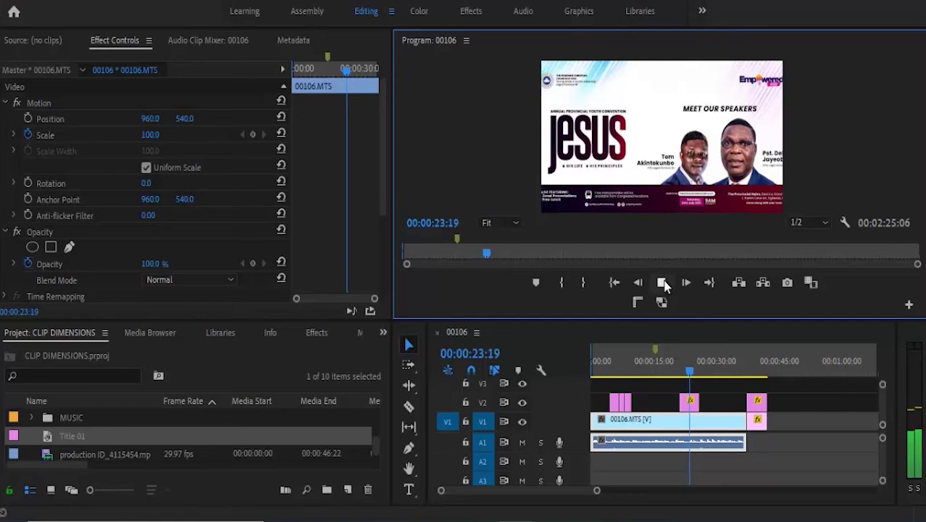
pyautogui.click(663, 283)
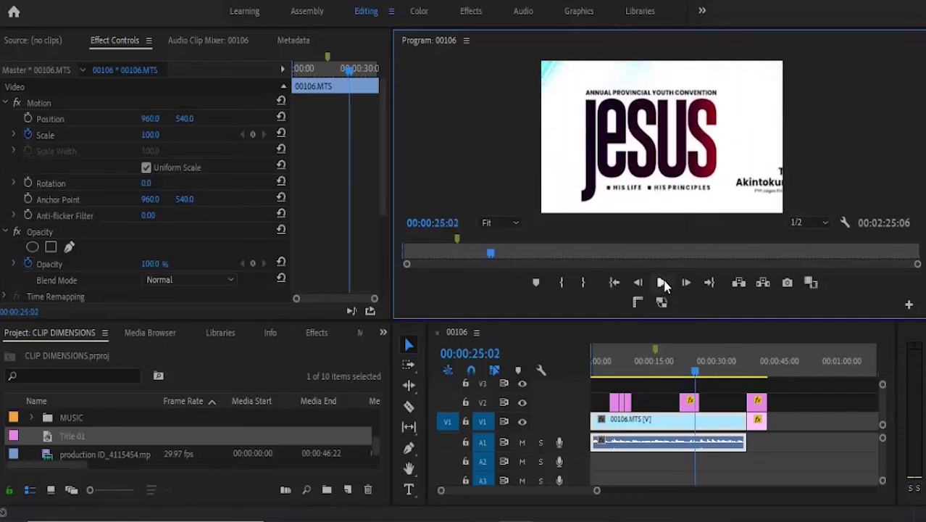
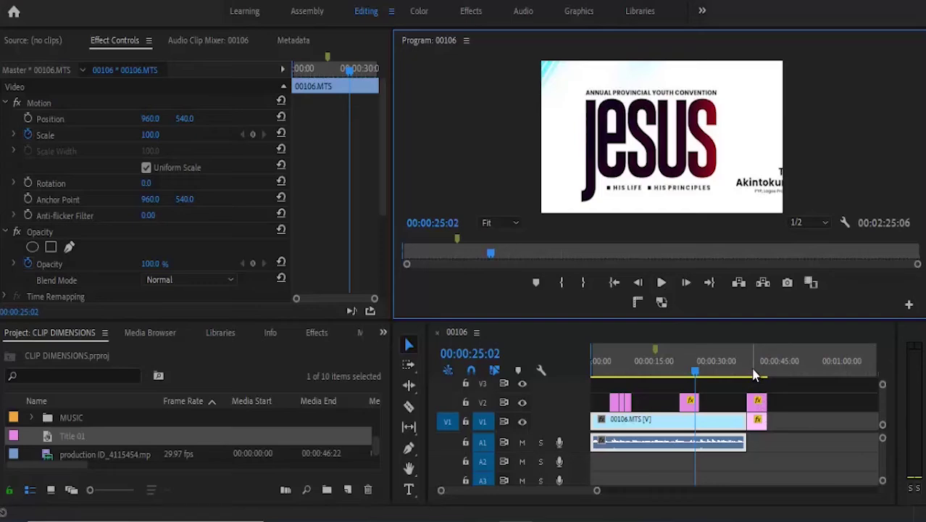
# Inspect the Title 01 and Empower.png clips at 00:00:38:10 by hiding and reshowing tracks V2 and V1 in turn.
pyautogui.click(752, 375)
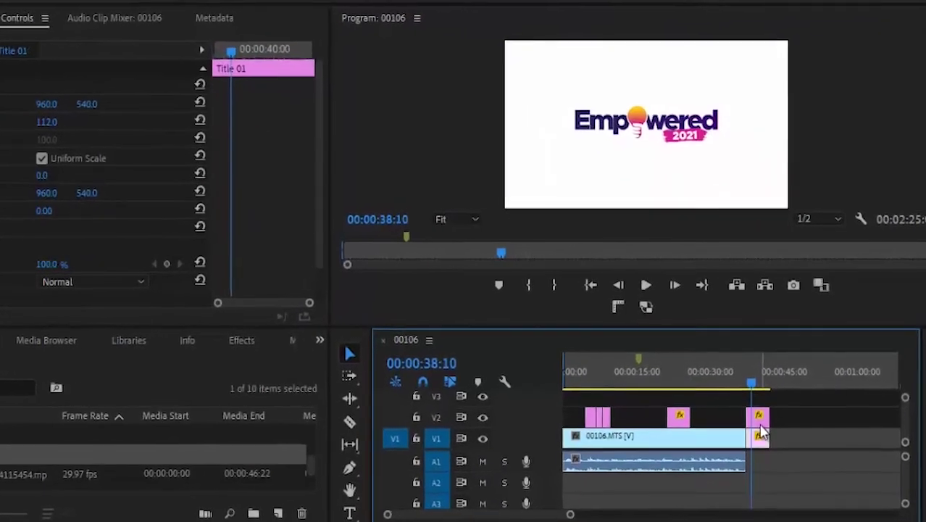
pyautogui.click(759, 433)
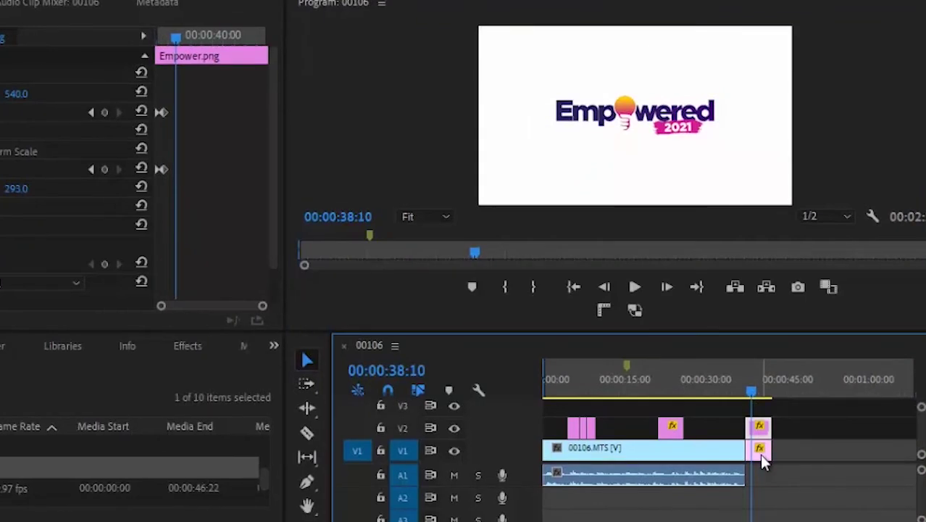
pyautogui.click(759, 427)
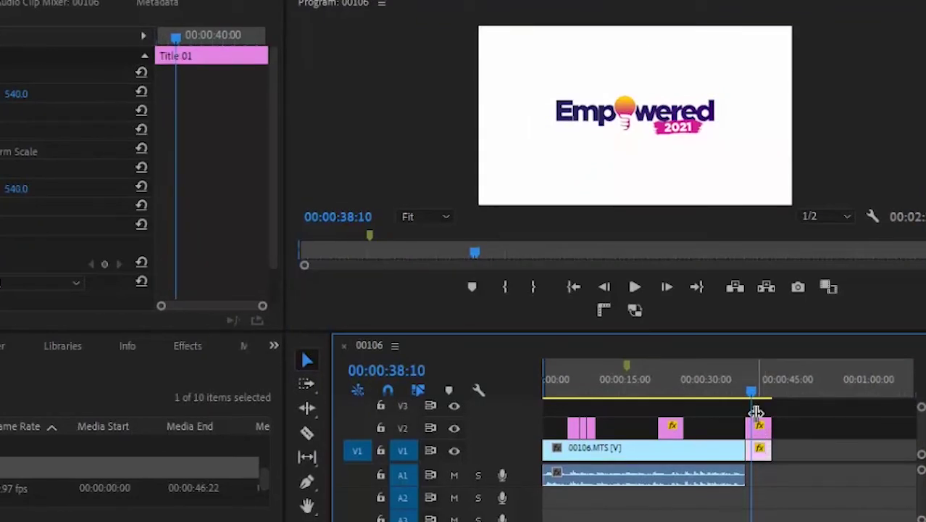
pyautogui.click(757, 429)
pyautogui.click(755, 449)
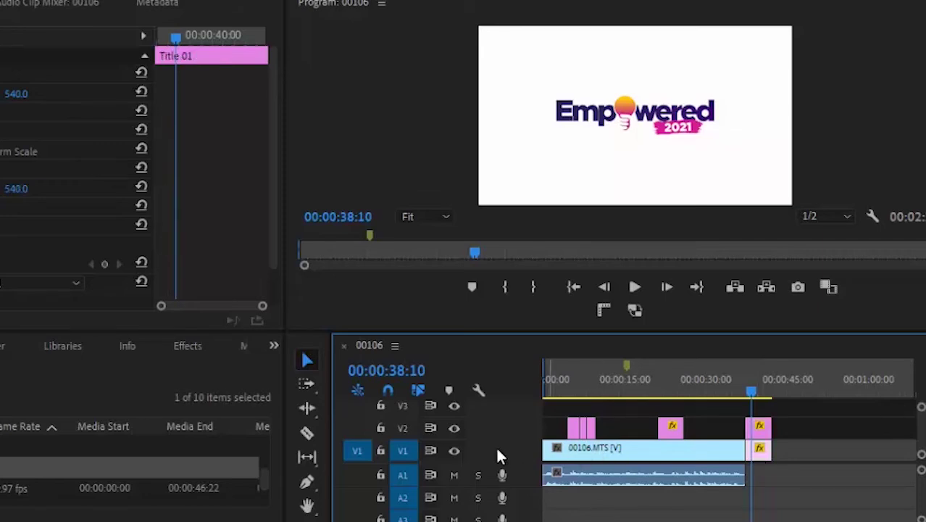
pyautogui.click(455, 427)
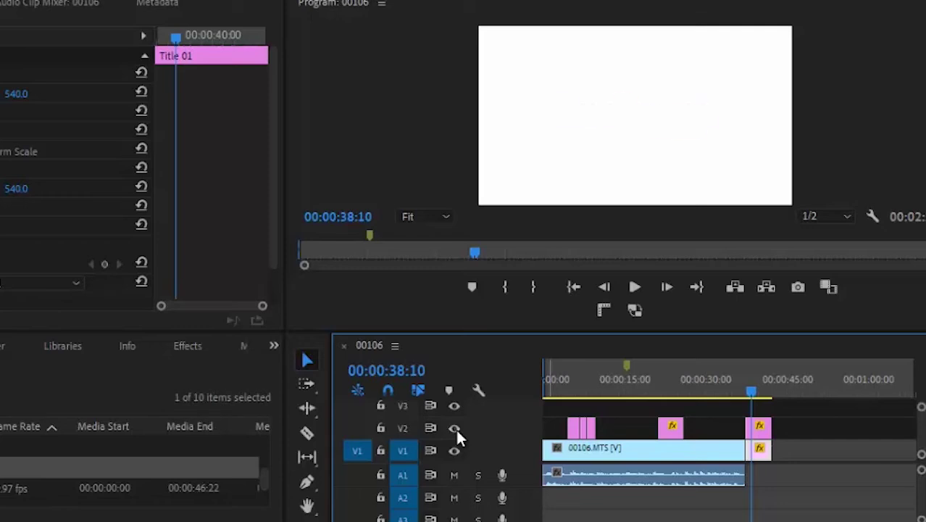
pyautogui.click(454, 427)
pyautogui.click(454, 451)
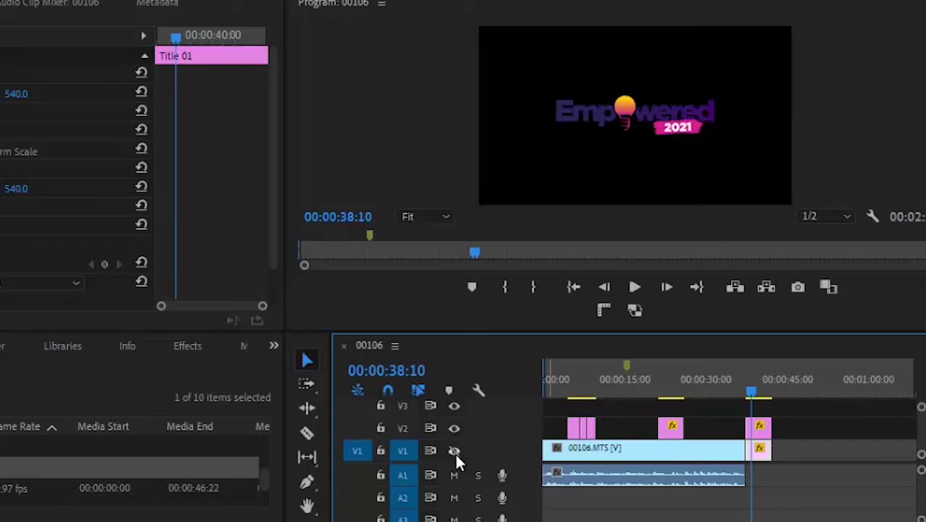
pyautogui.click(454, 450)
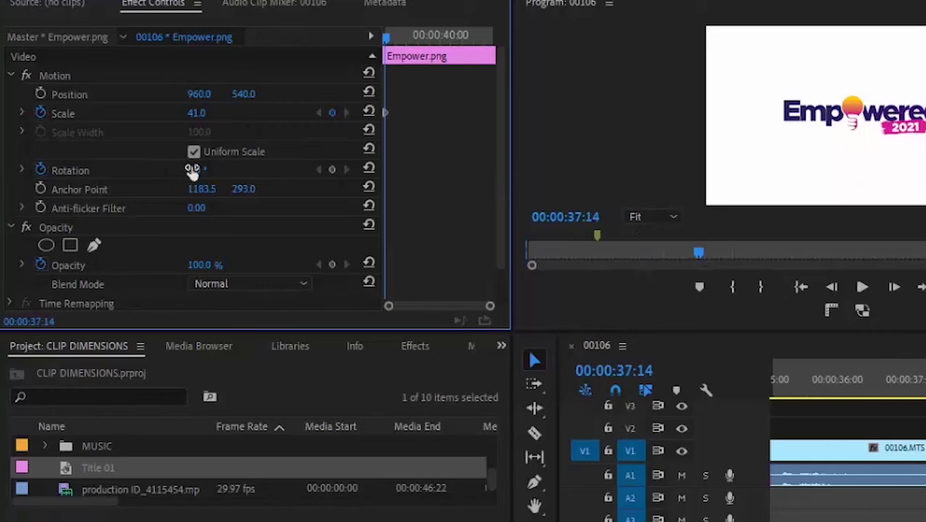
# Keyframe Empower.png's Rotation from 0° at the clip's start to 360° at 00:00:37:21, and move its Scale 41 keyframe to that time.
pyautogui.click(331, 170)
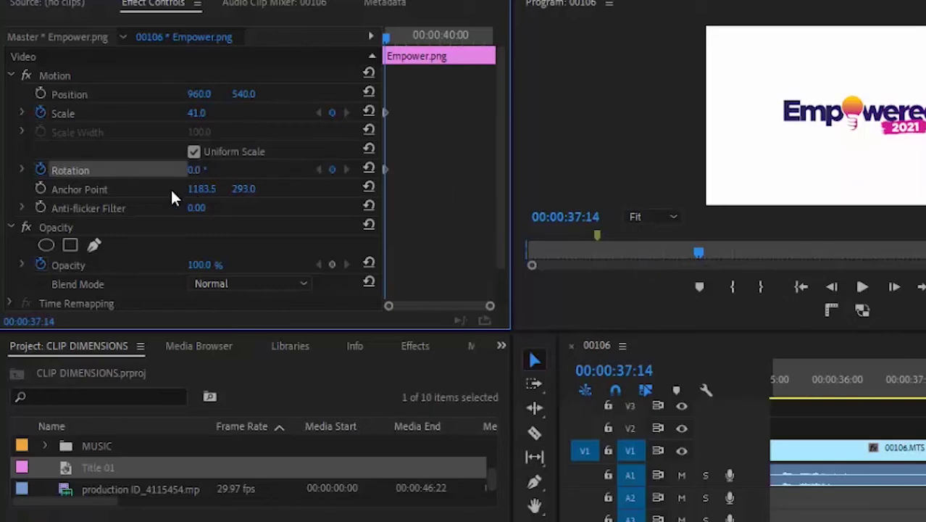
pyautogui.click(384, 168)
pyautogui.moveTo(386, 41); pyautogui.dragTo(391, 41)
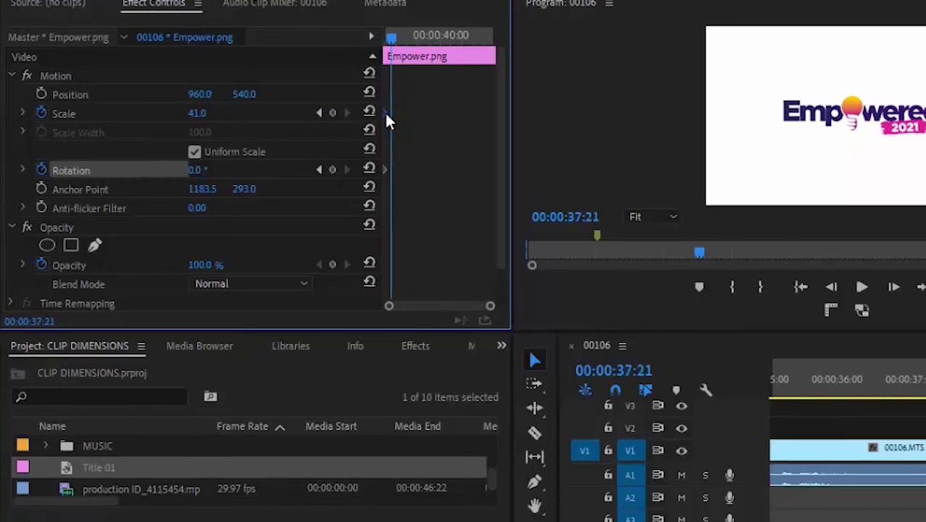
pyautogui.click(389, 113)
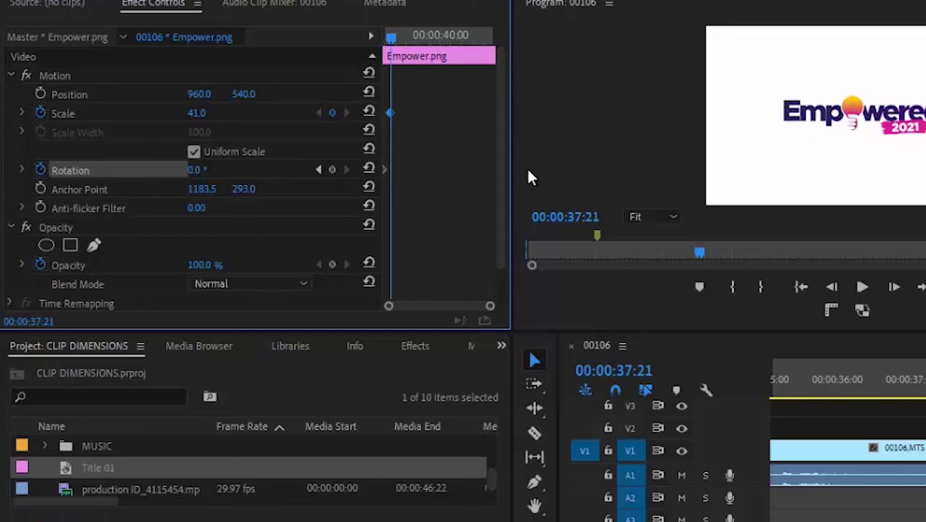
pyautogui.write('360')
pyautogui.press('Return')
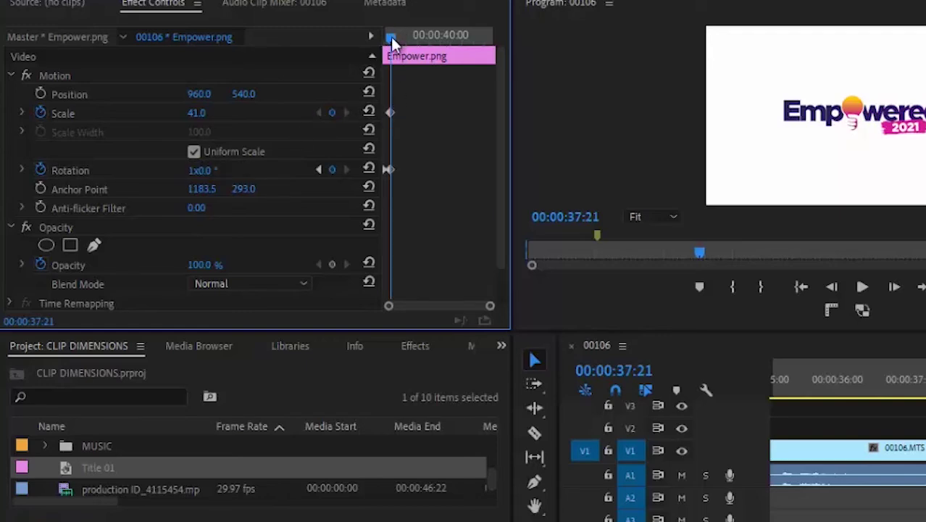
# Set Empower.png's Scale to 0 at the clip's start, 00:00:37:12, to add the opening Scale keyframe.
pyautogui.moveTo(391, 44); pyautogui.dragTo(375, 54)
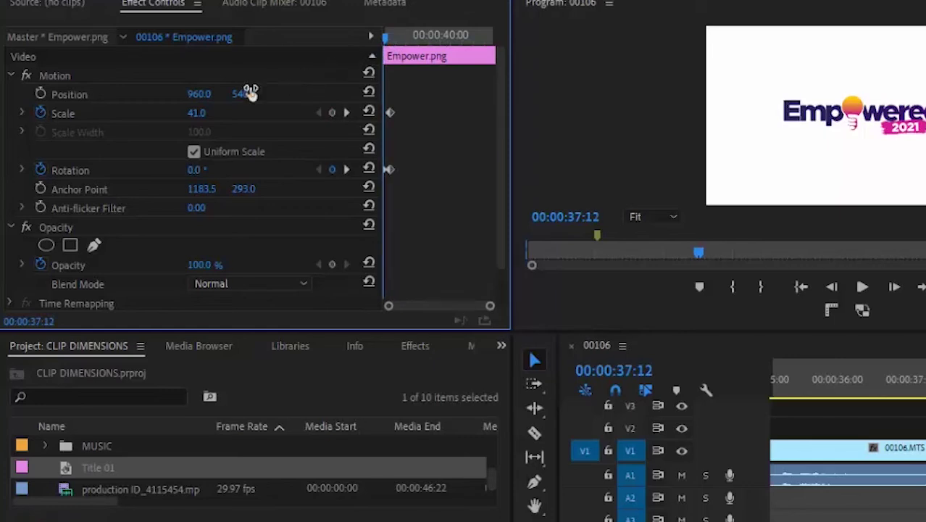
pyautogui.click(194, 113)
pyautogui.write('0')
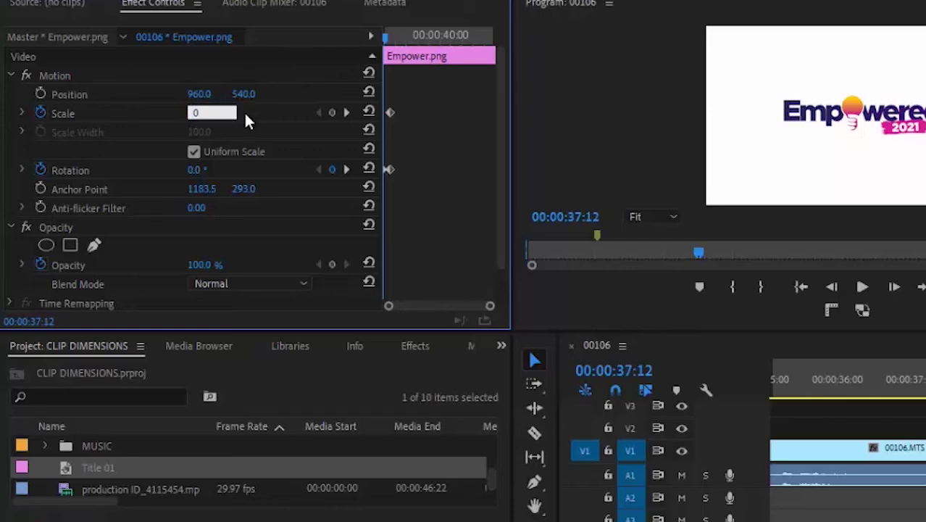
pyautogui.press('Return')
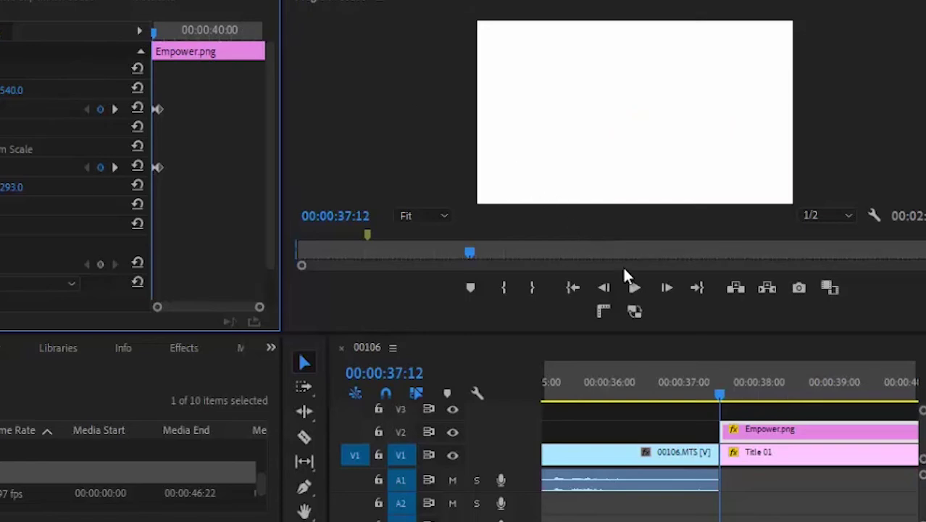
# Play back the Empower.png logo animation and scrub over its keyframes around 00:00:37:21.
pyautogui.click(630, 284)
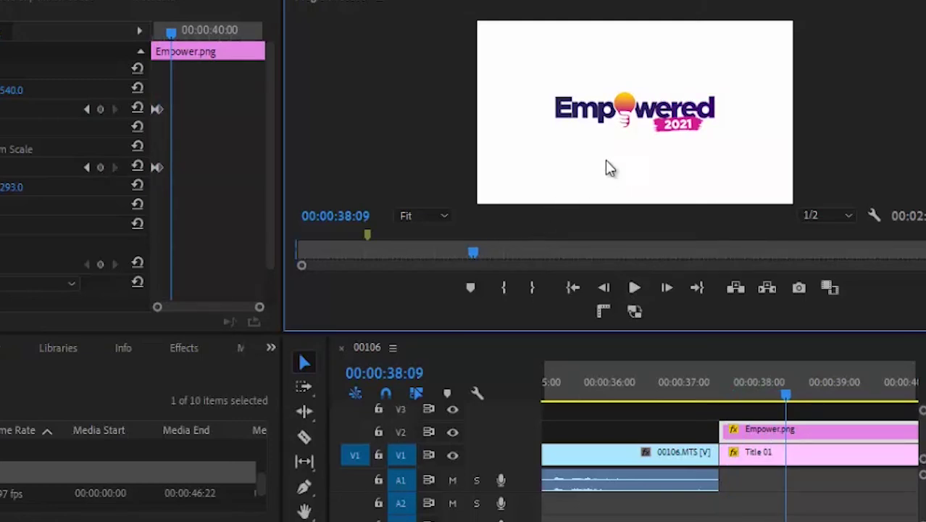
pyautogui.click(737, 393)
pyautogui.moveTo(740, 392); pyautogui.dragTo(752, 408)
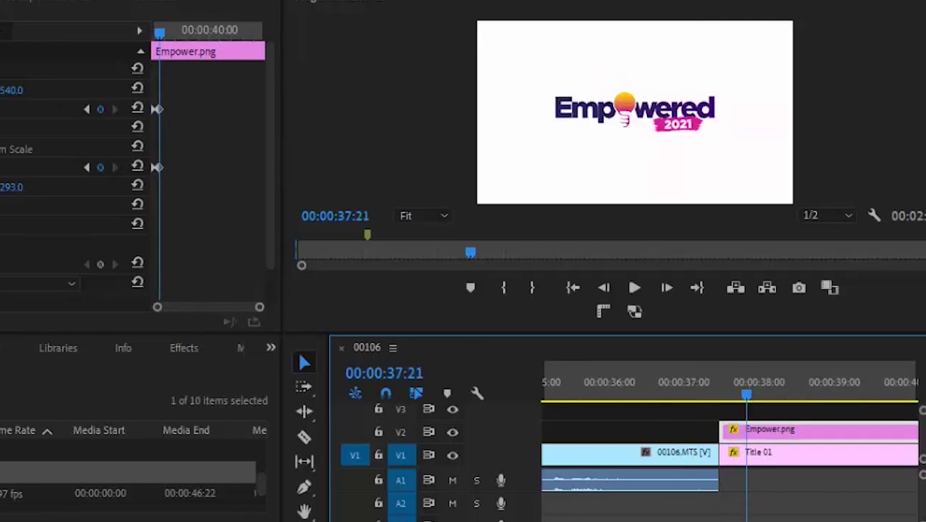
# Enlarge the program preview and play the whole sequence from 00:00:00:00 through the closing logo animation.
pyautogui.press('\\')
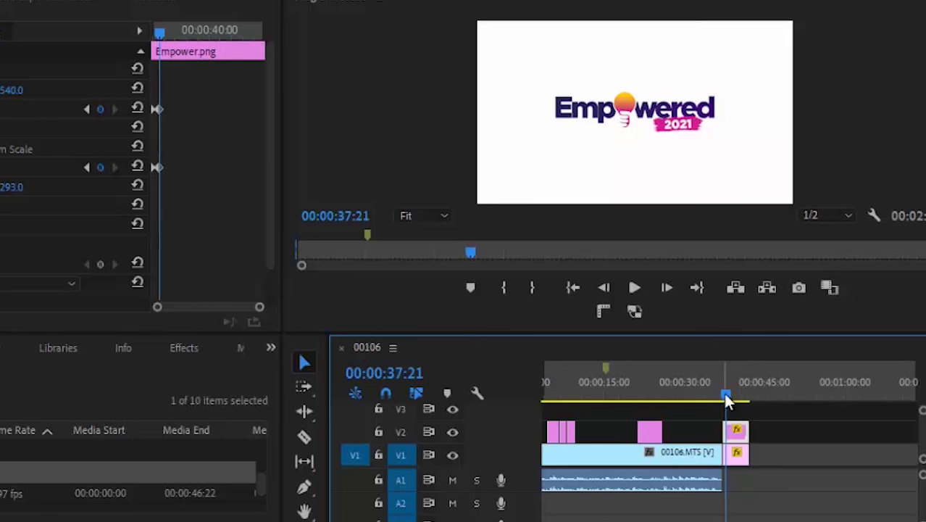
pyautogui.moveTo(726, 402); pyautogui.dragTo(508, 384)
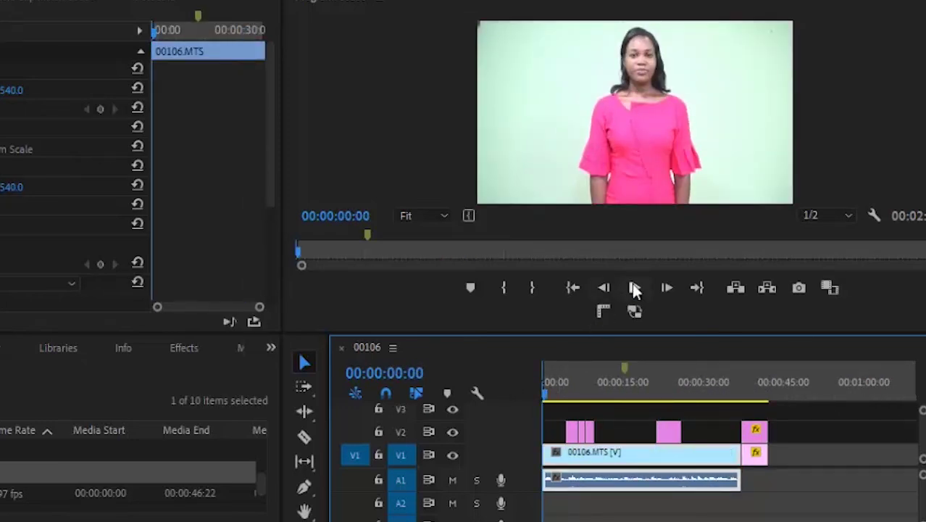
pyautogui.moveTo(588, 335); pyautogui.dragTo(610, 443)
pyautogui.click(628, 399)
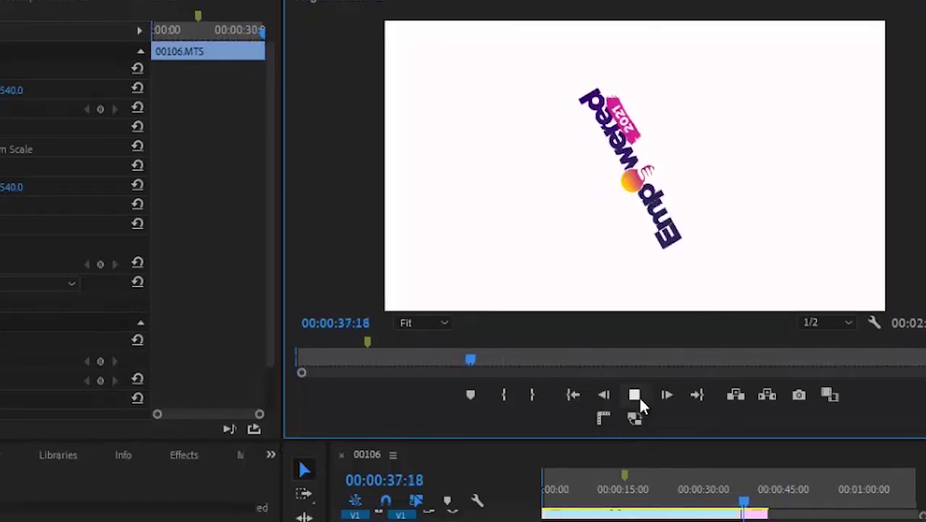
pyautogui.click(635, 394)
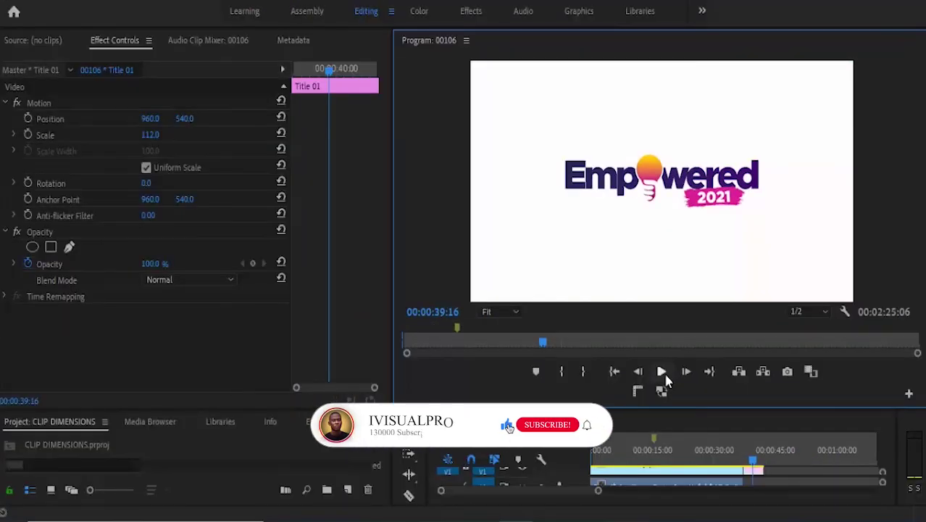